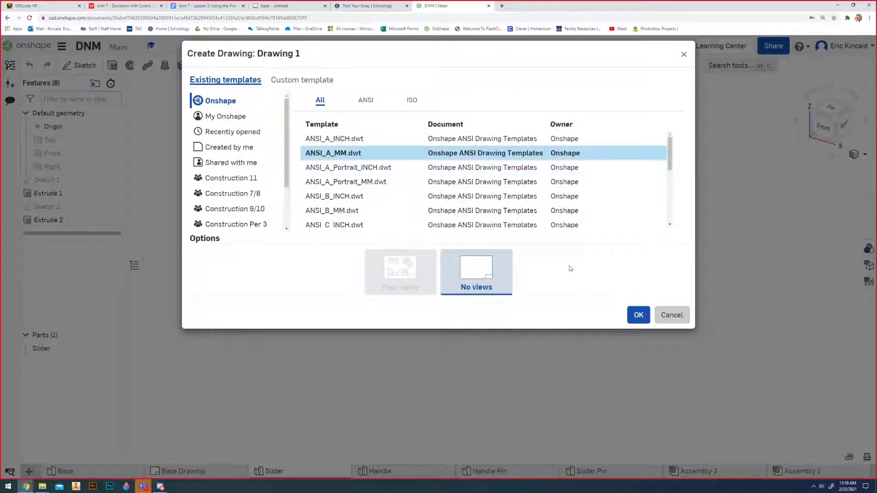
Create a drawing from the ANSI_A_MM.dwt template with no views and rename it Slider Drawing.
left_click(641, 315)
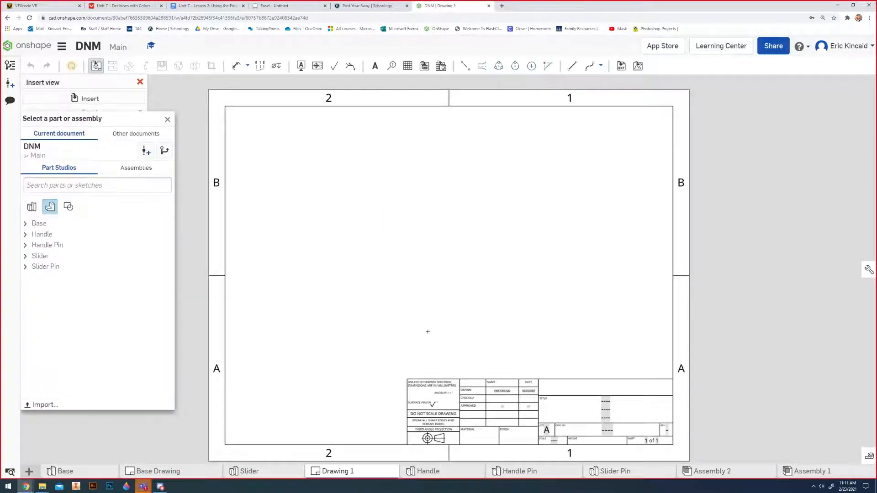
right_click(356, 475)
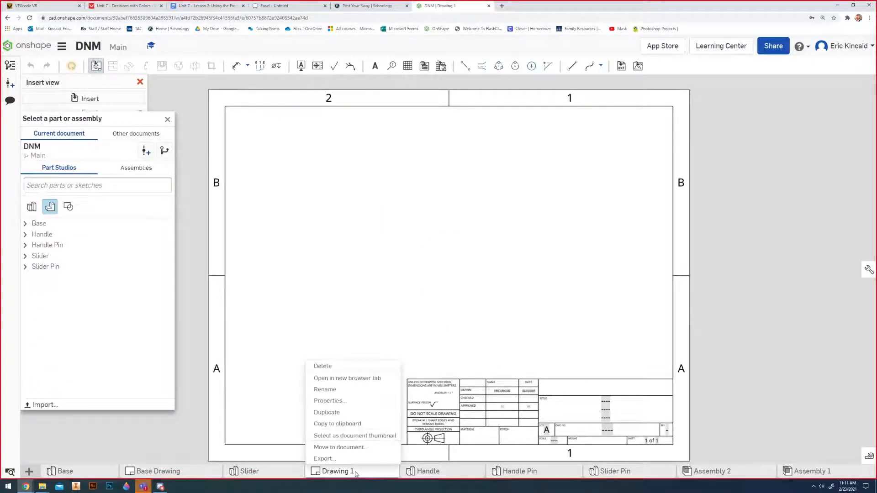
left_click(342, 390)
type("Sl")
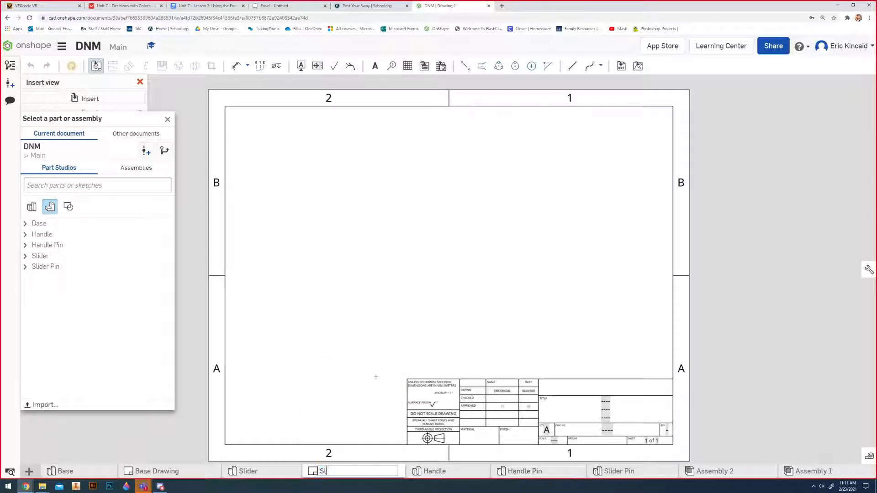
type("ider DS")
key("Return")
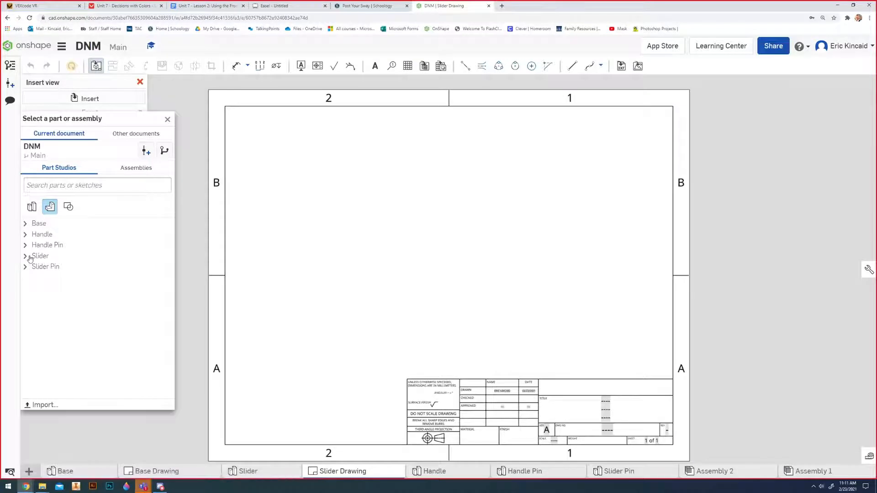
Insert the Slider part's front view at 2:1 scale and project a top view and an isometric view from it.
left_click(26, 256)
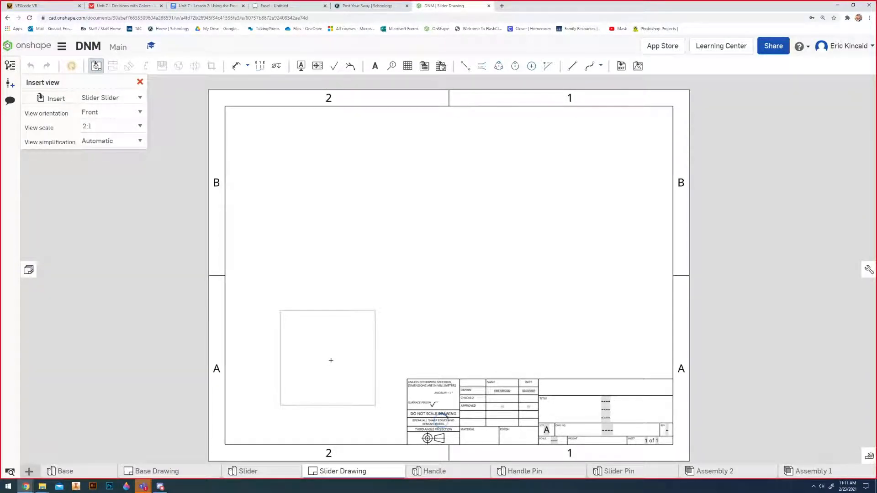
left_click(333, 361)
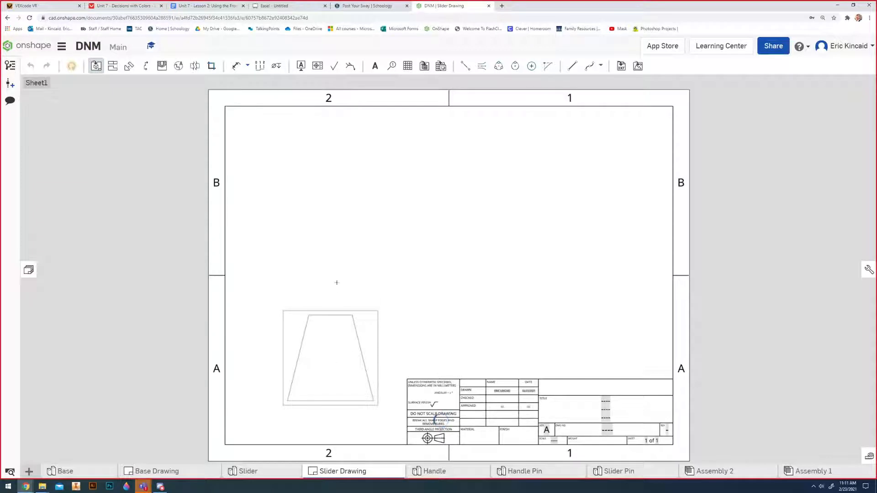
left_click(341, 207)
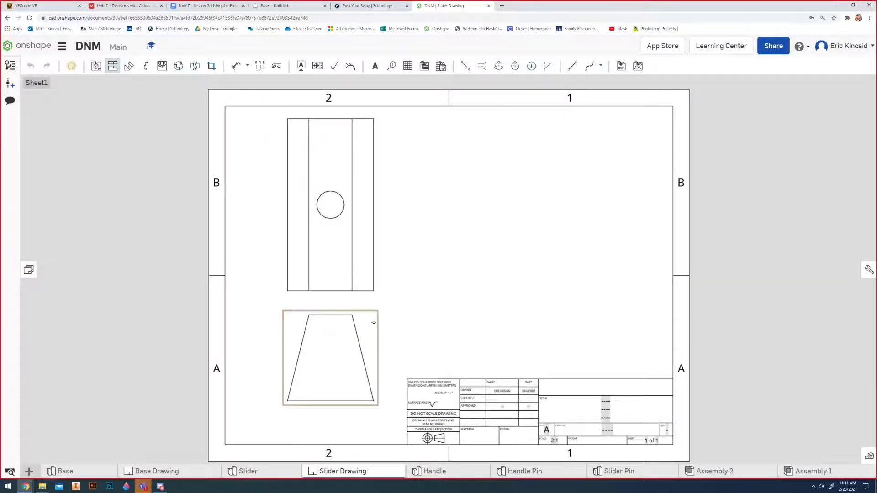
left_click(567, 199)
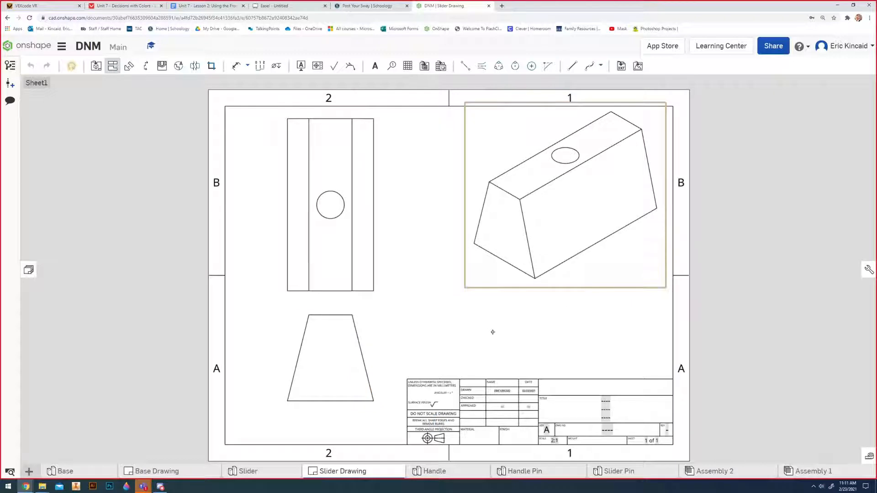
key("Escape")
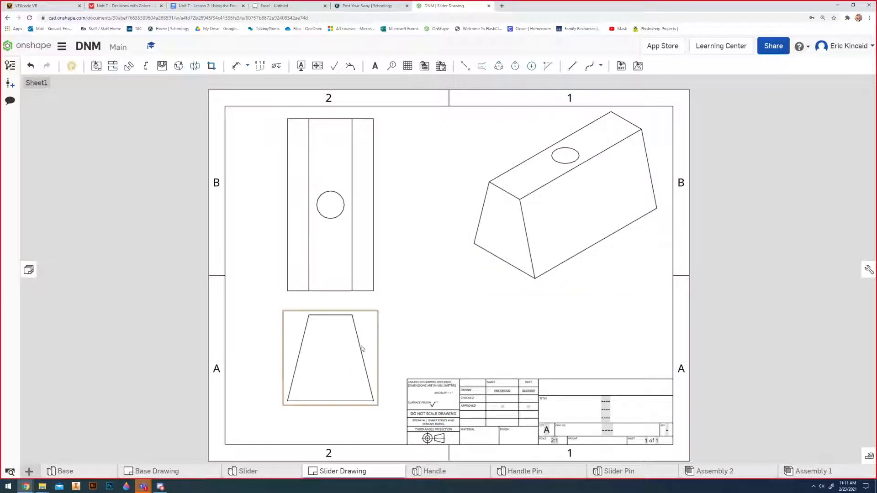
Move the front view lower on the sheet and show its hidden lines.
left_click_drag(362, 349, 361, 365)
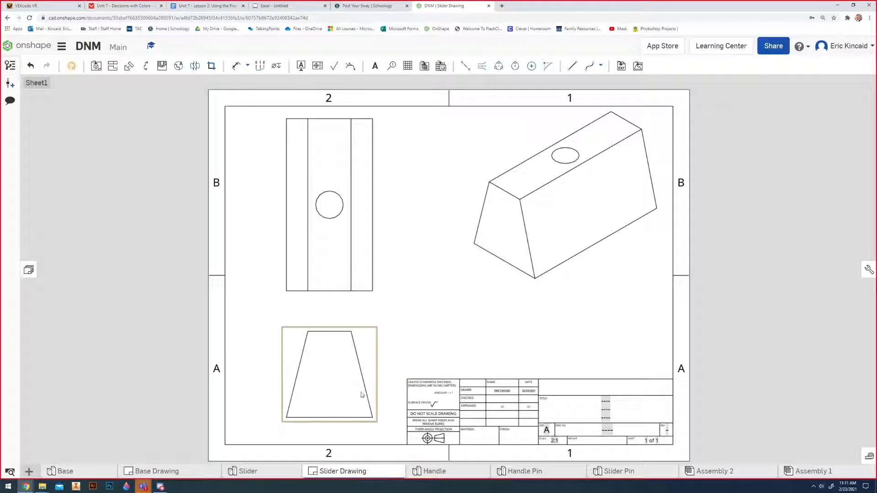
left_click_drag(362, 397, 361, 405)
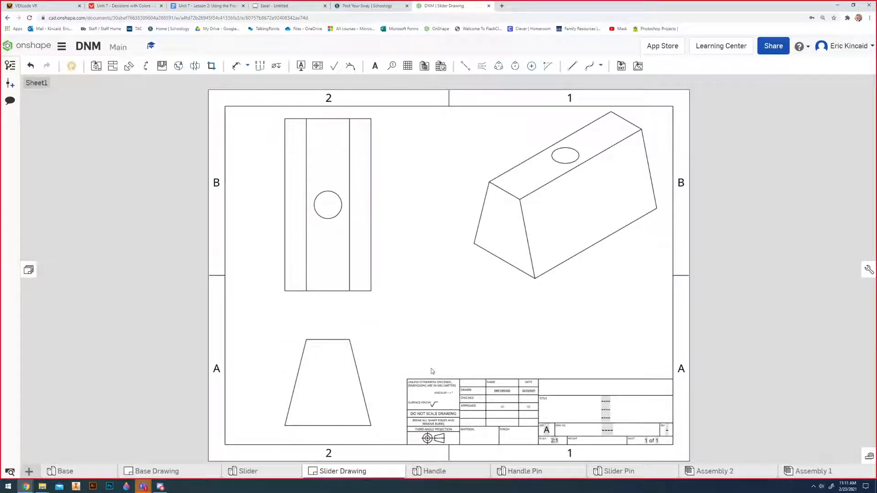
right_click(353, 384)
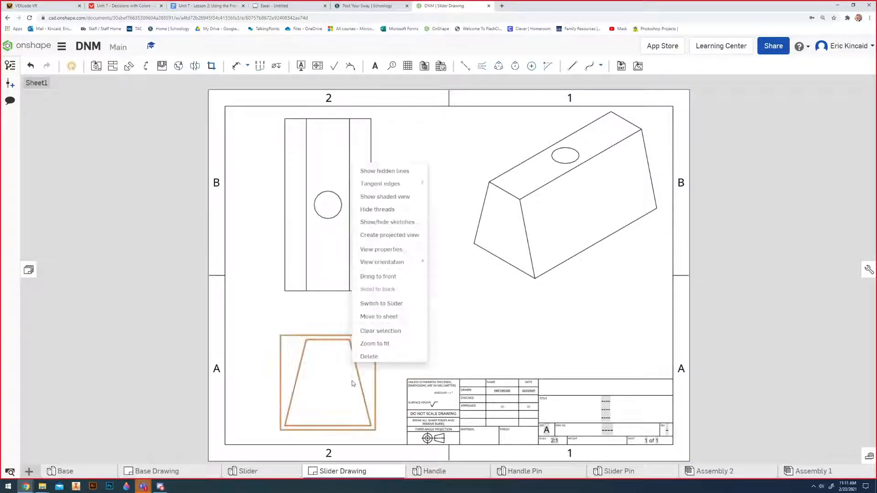
left_click(401, 173)
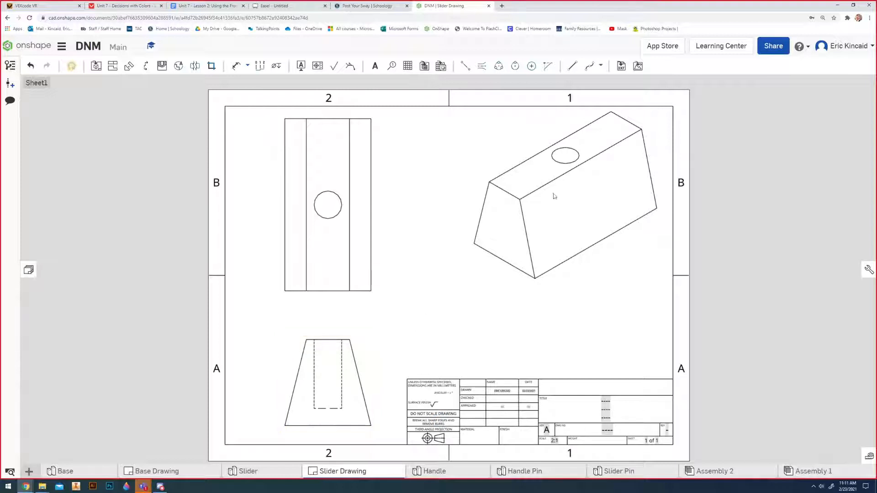
Add a centermark to the hole in the top view and a centerline through the hidden hole in the front view.
left_click(532, 68)
left_click(342, 212)
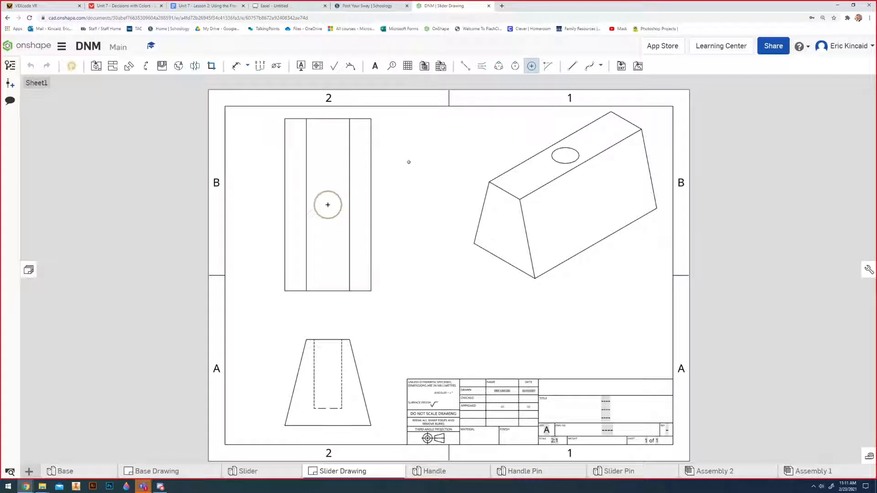
left_click(472, 71)
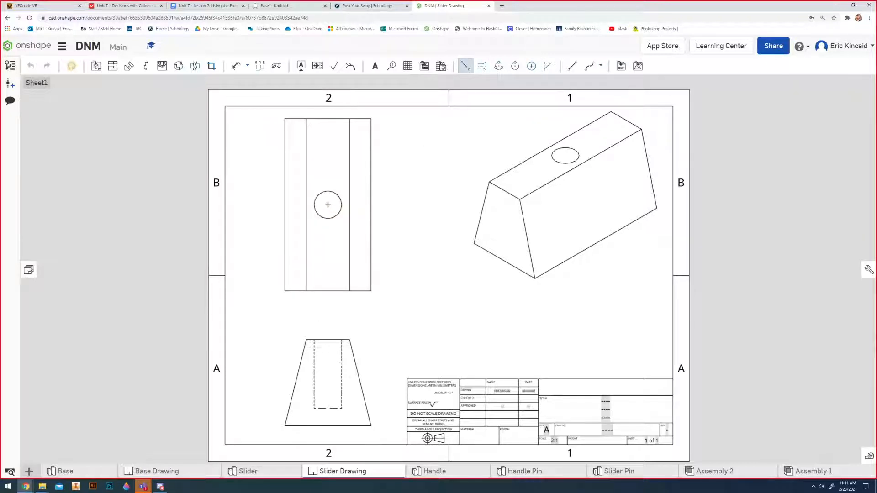
left_click(328, 340)
left_click(327, 408)
key("Escape")
left_click(327, 375)
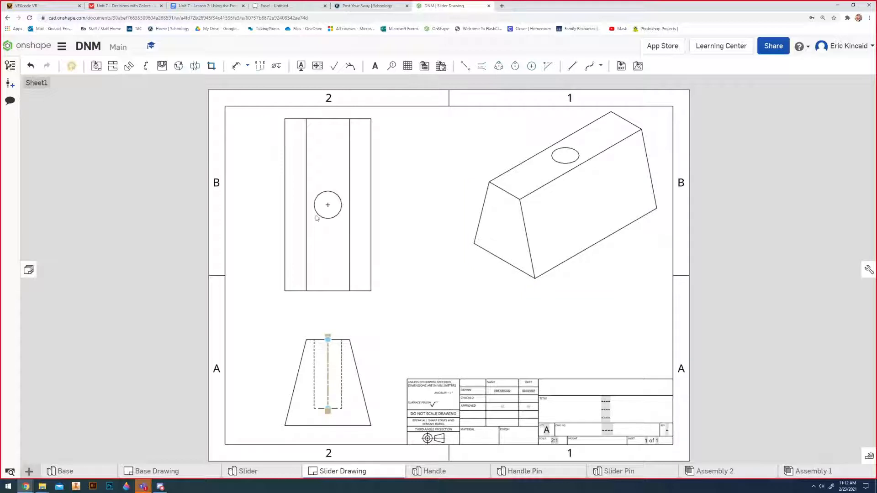
left_click(328, 205)
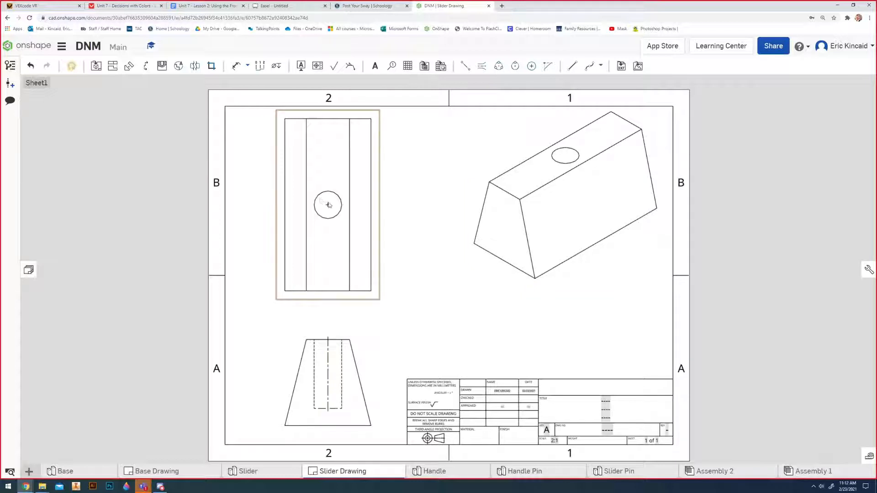
left_click(433, 303)
Dimension the top view's overall length and the distance from the hole's center to the lower edge, placing both beside the view.
key("d")
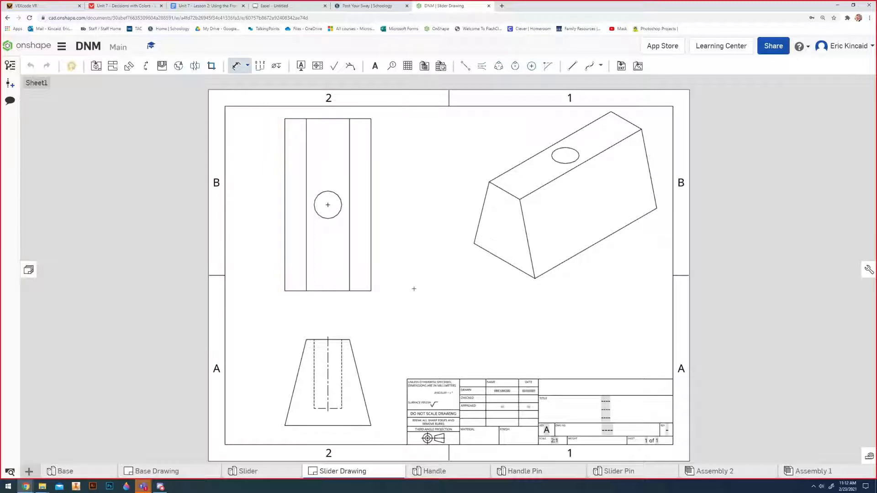
left_click(336, 123)
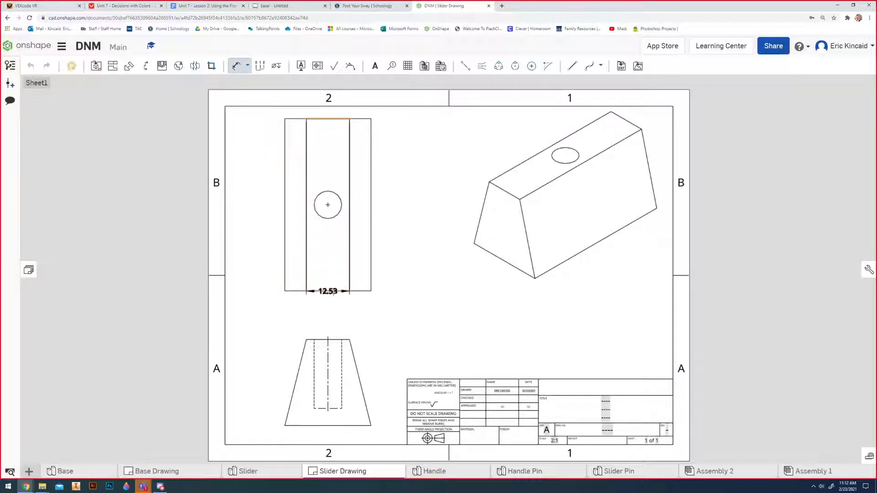
left_click(327, 290)
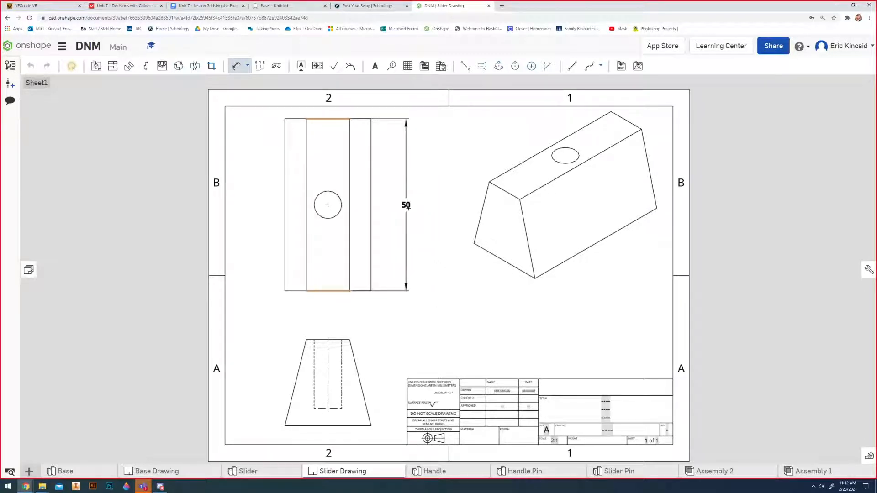
left_click(413, 206)
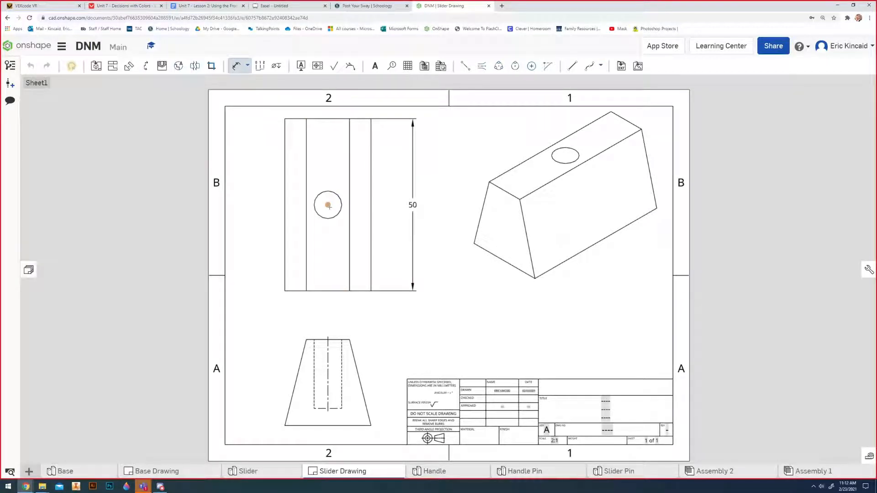
left_click(328, 291)
left_click(389, 249)
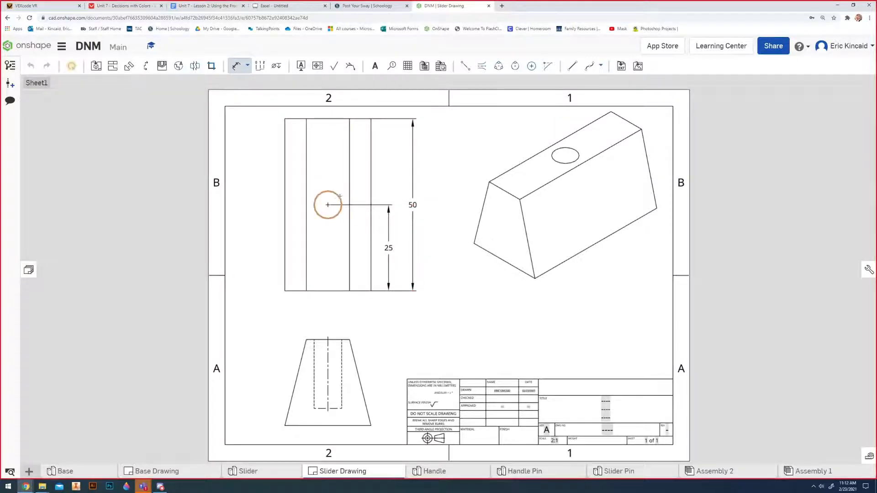
Add a diameter dimension to the hole in the top view and shift its label slightly closer to the hole.
left_click(341, 196)
left_click(382, 176)
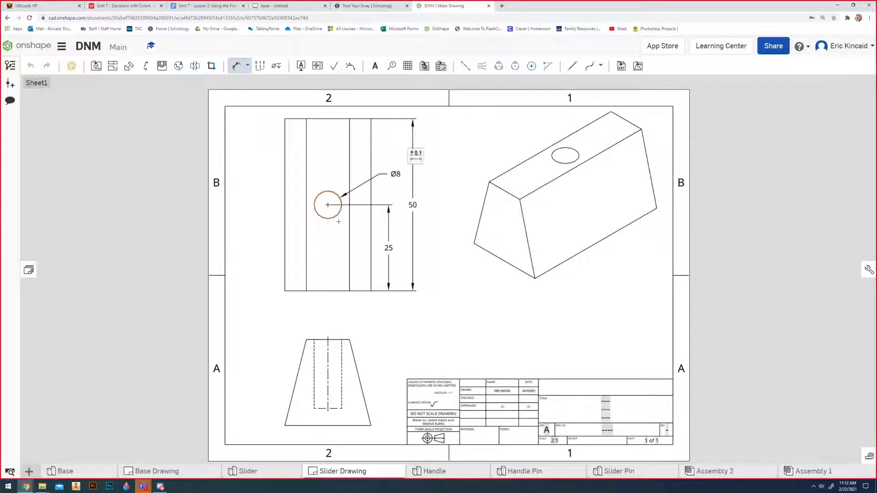
key("Escape")
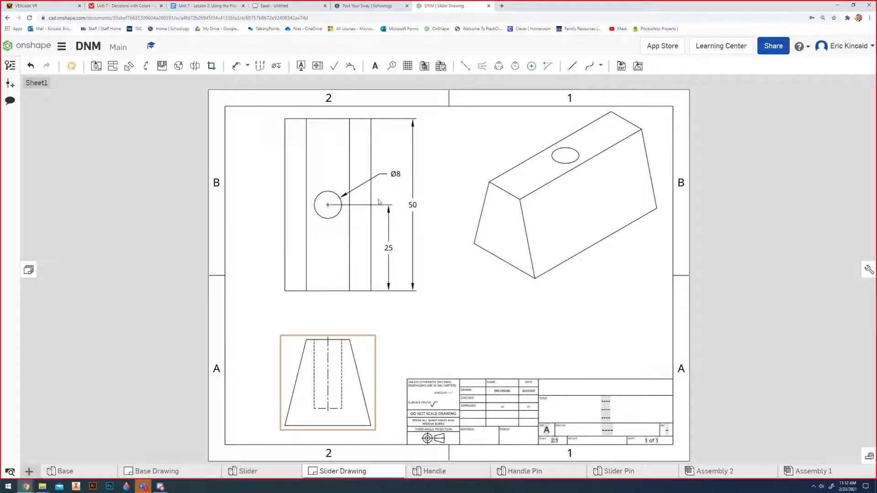
double_click(397, 175)
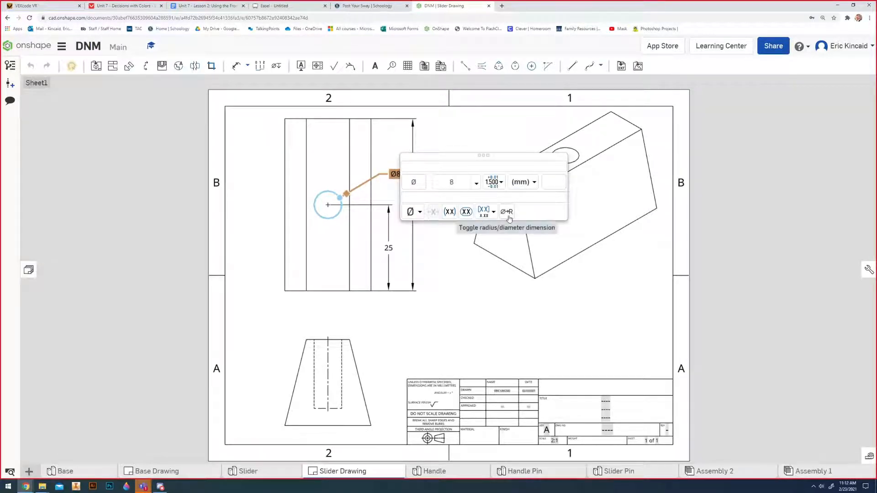
left_click(352, 228)
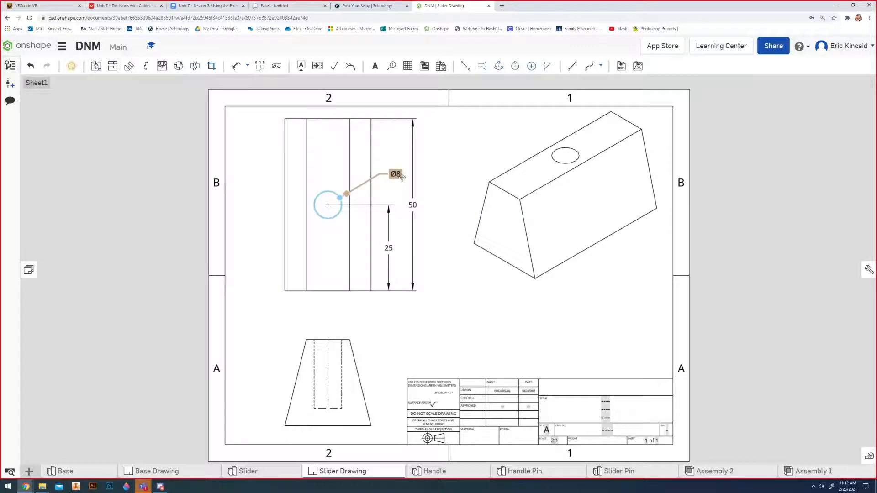
right_click(401, 176)
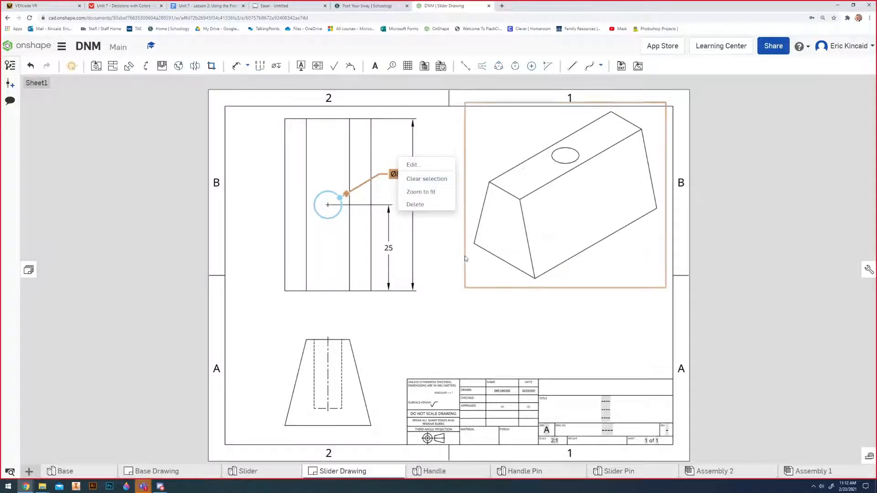
left_click(402, 178)
left_click_drag(394, 180, 392, 176)
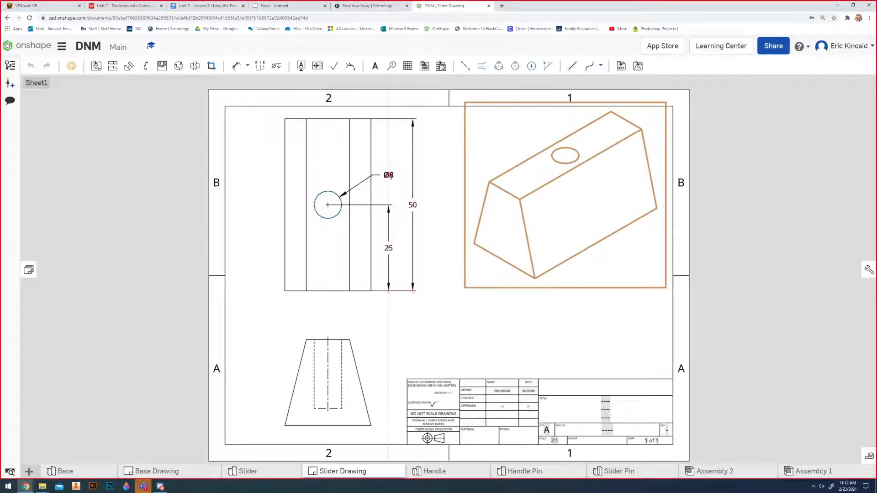
left_click(437, 168)
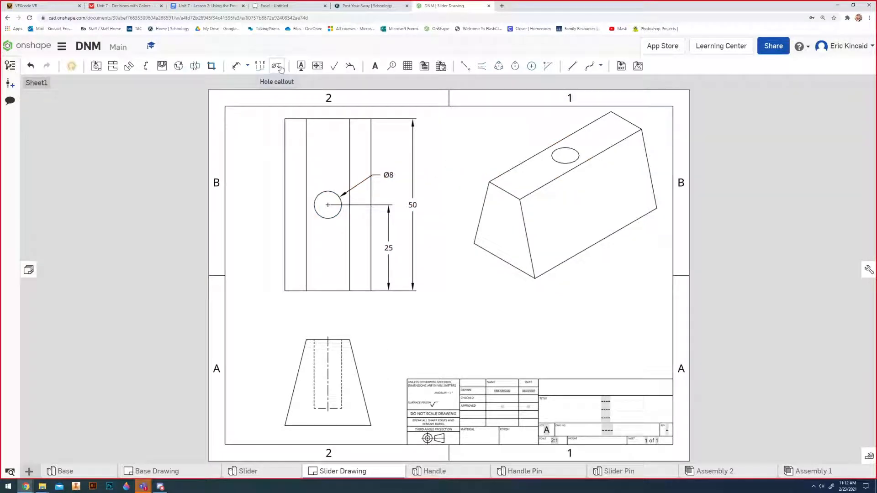
Delete the hole's diameter dimension and try to place a hole callout on the hole instead.
left_click(387, 175)
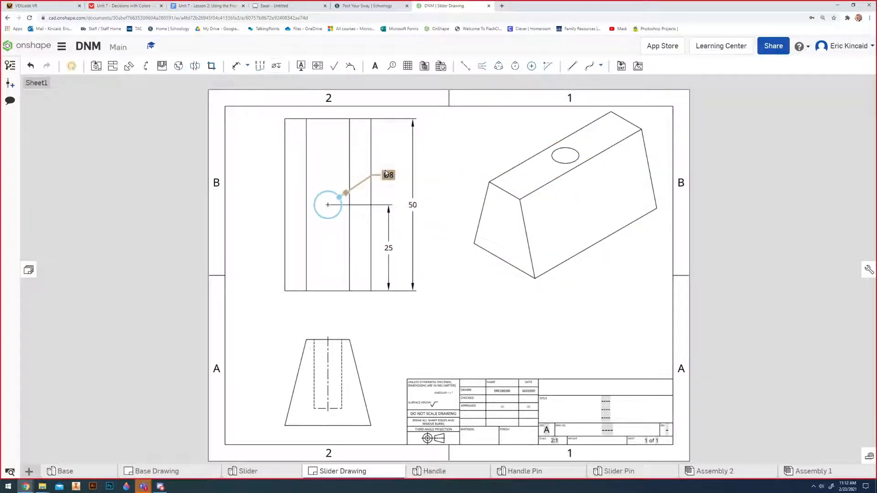
key("Delete")
left_click(276, 66)
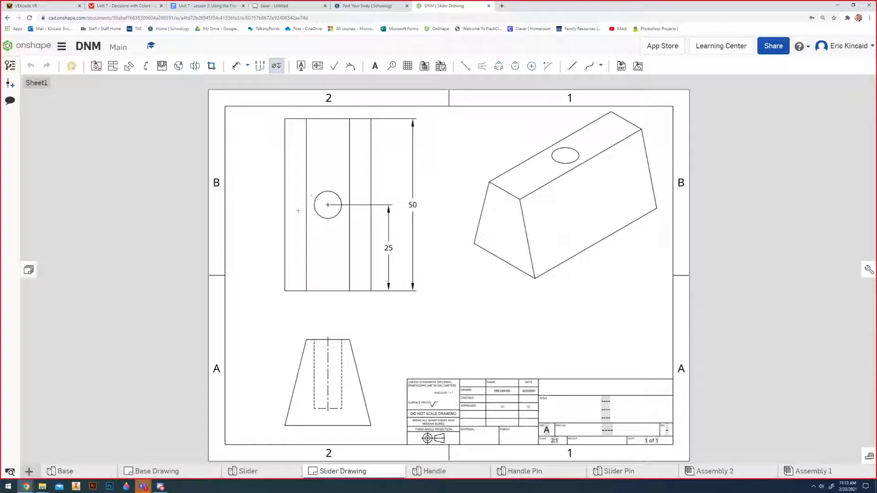
key("Escape")
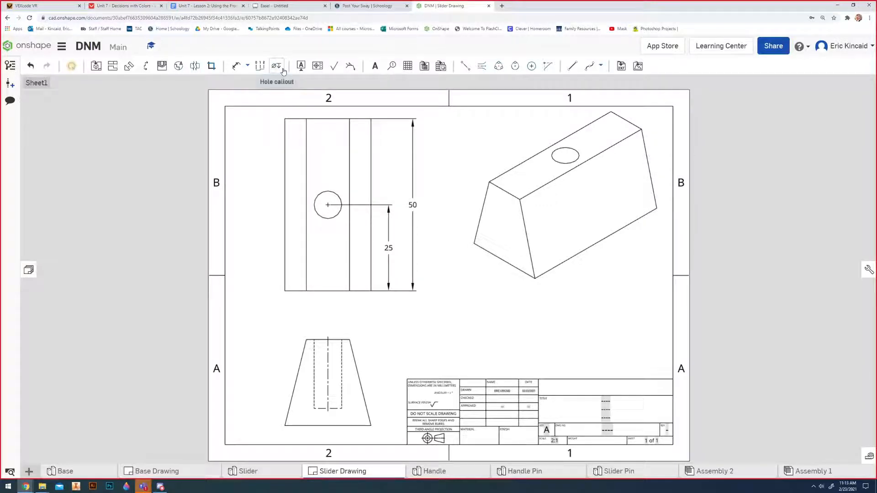
left_click(283, 69)
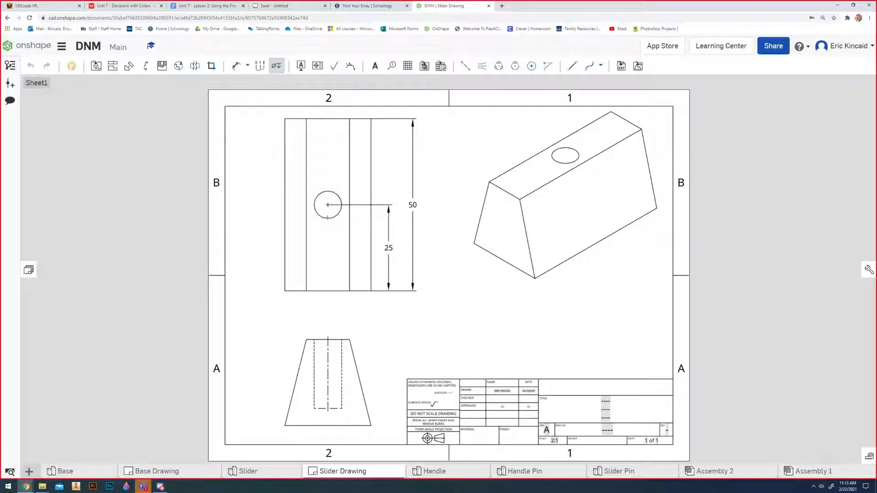
key("Escape")
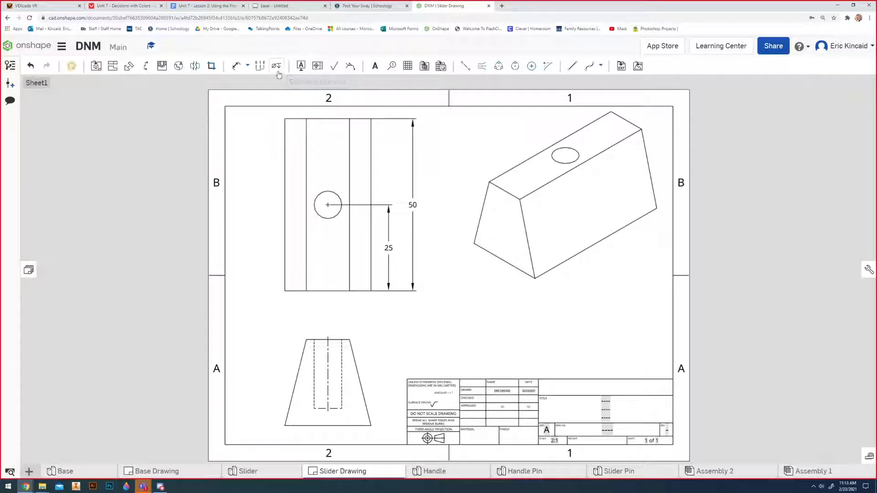
left_click(247, 65)
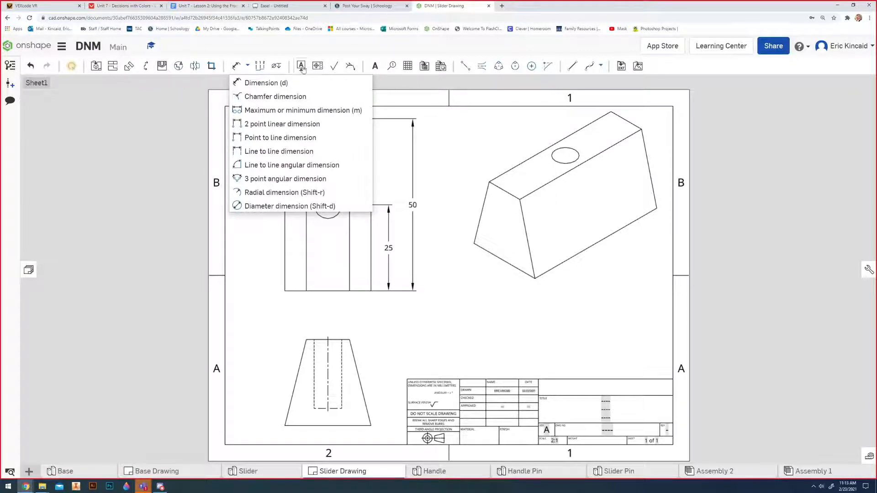
Add a diameter dimension to the hole in the top view and place its label diagonally above the hole.
left_click(277, 66)
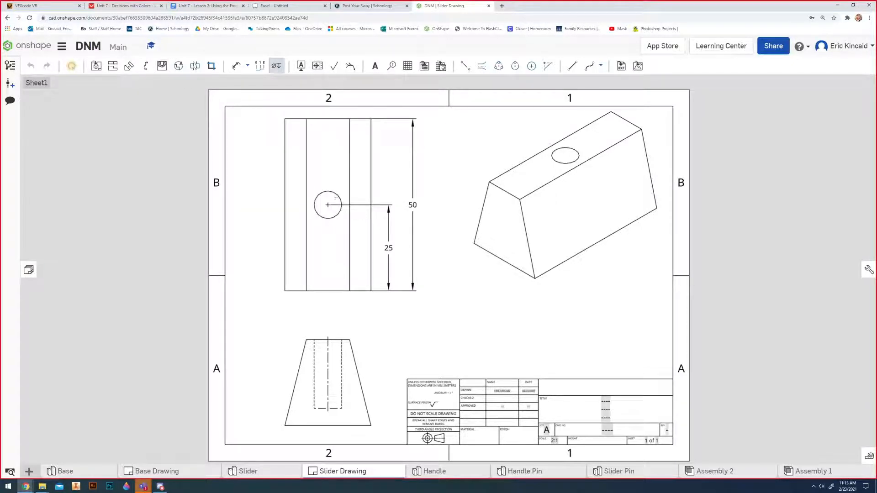
left_click(341, 198)
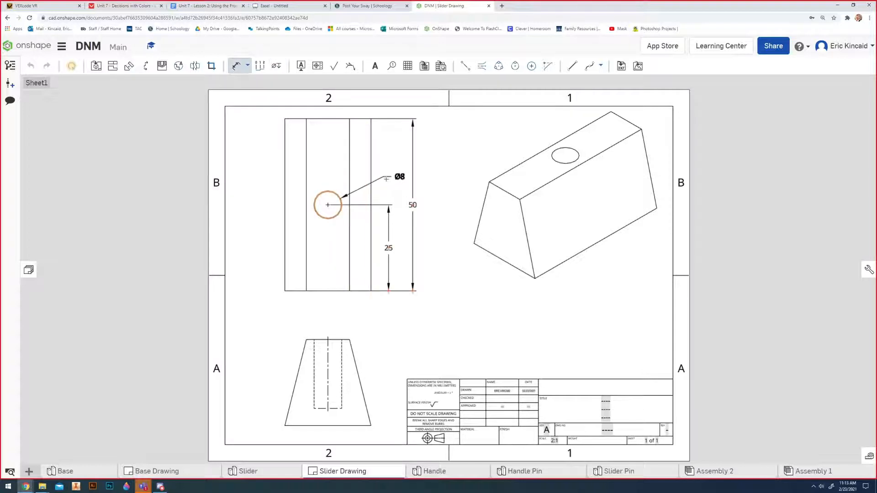
left_click(397, 177)
left_click(278, 67)
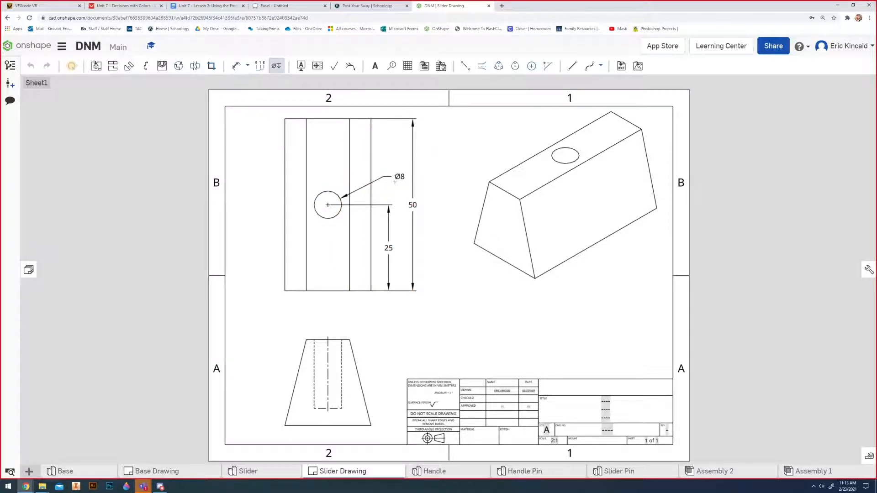
key("Escape")
left_click_drag(402, 182, 399, 173)
Try appending 20 as a suffix to the hole's diameter dimension.
double_click(397, 169)
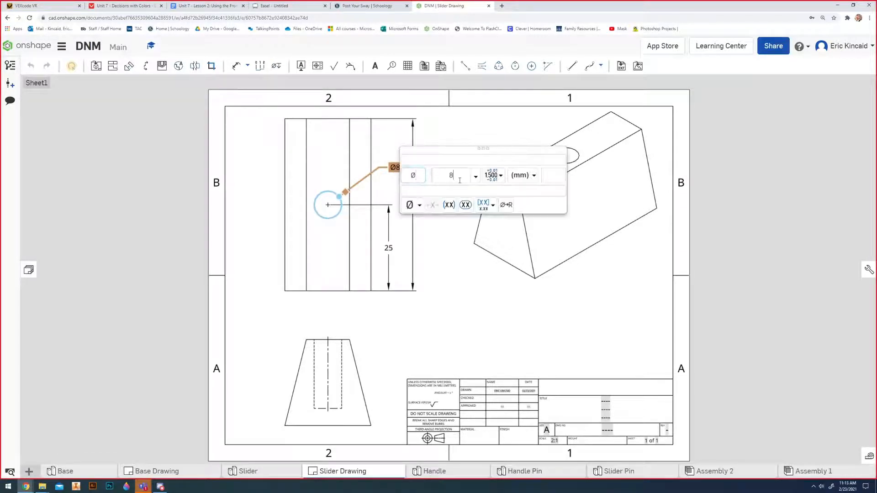
left_click(554, 175)
type("20")
key("Return")
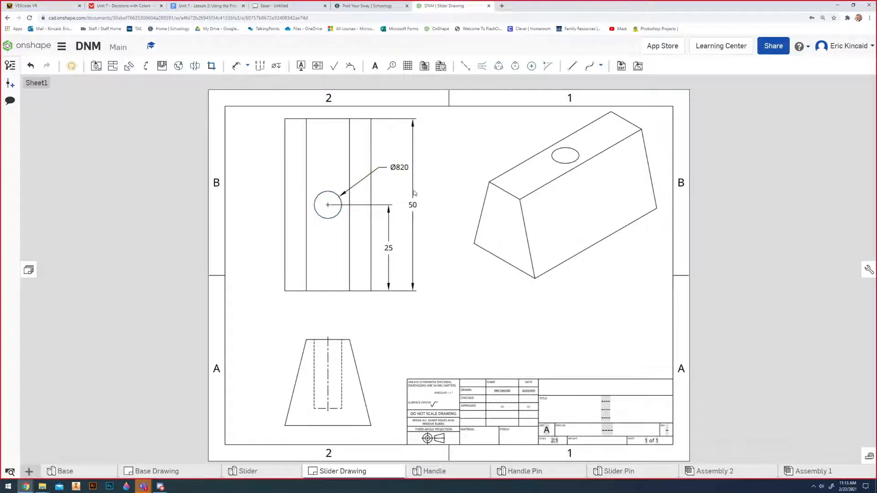
Clear the hole dimension's suffix and add 20mm on the line below the diameter, preceded by the depth symbol.
double_click(404, 168)
left_click_drag(558, 177, 633, 178)
key("BackSpace")
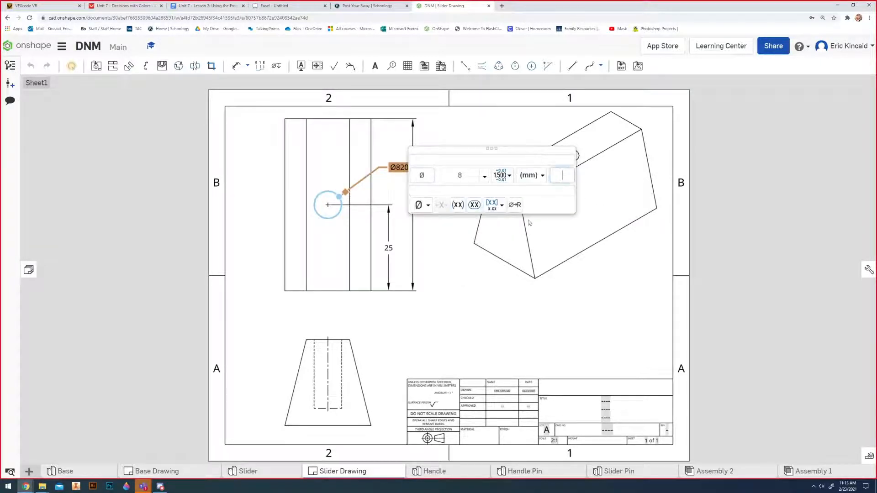
left_click(531, 194)
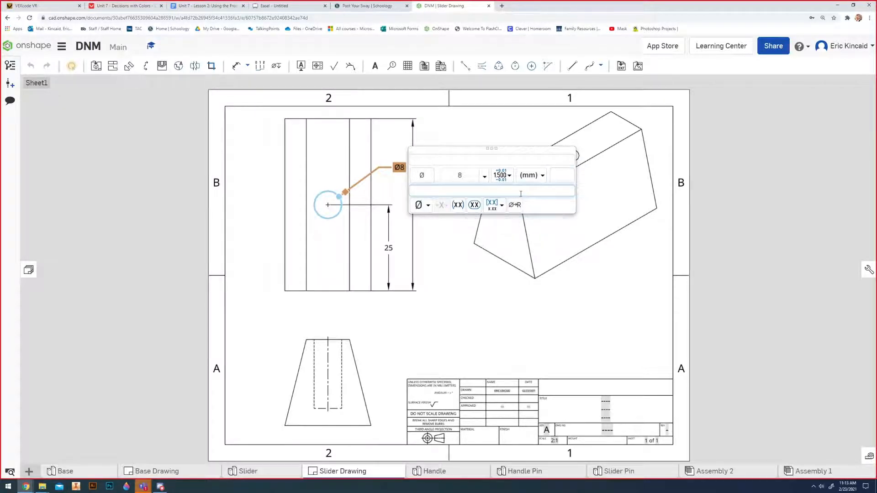
type("20mm")
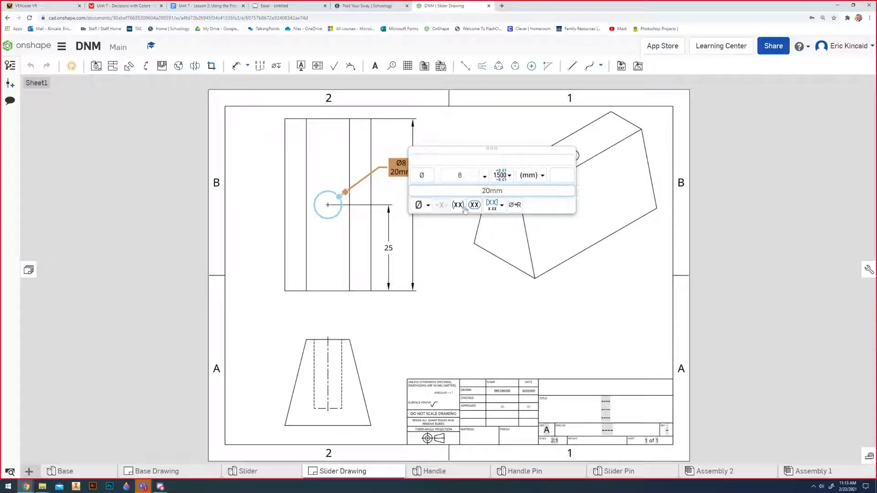
left_click(429, 205)
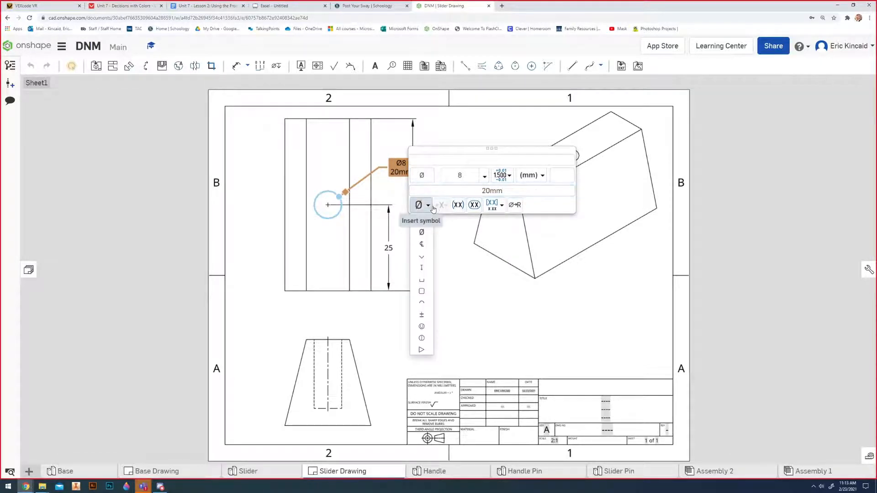
left_click(421, 268)
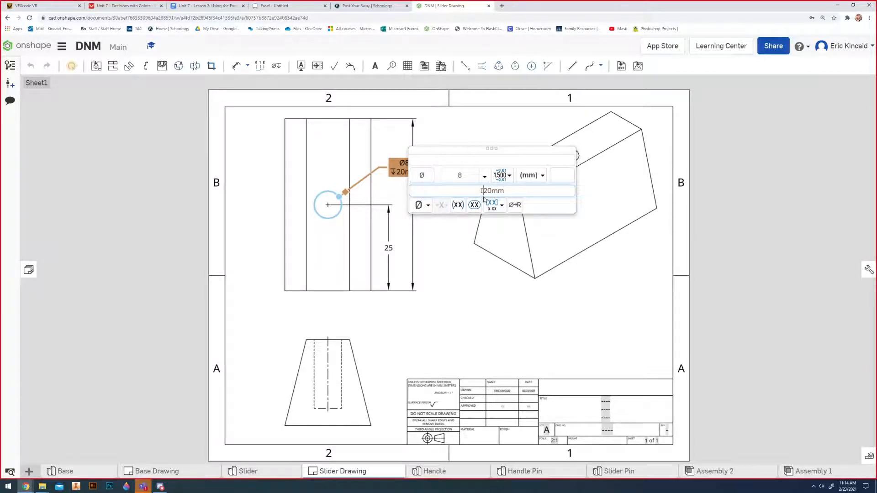
left_click_drag(479, 194, 575, 196)
left_click(517, 191)
left_click_drag(515, 191, 478, 193)
left_click(511, 193)
left_click(428, 206)
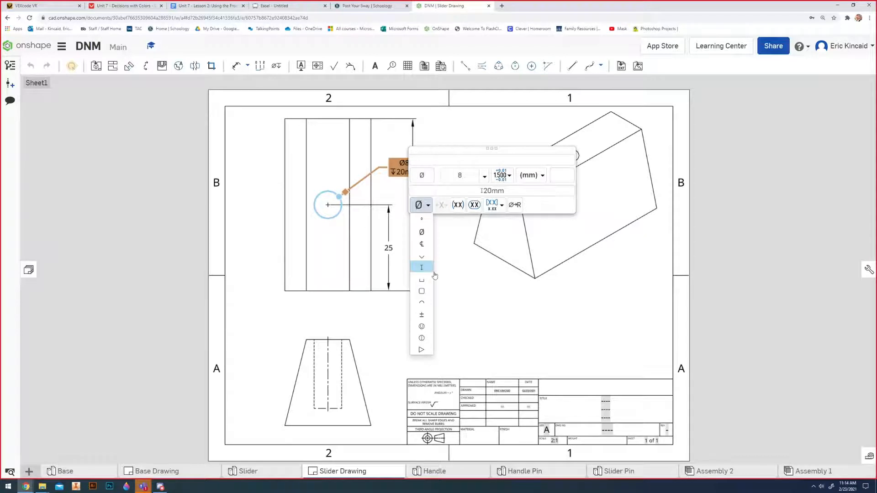
Finish editing the hole's dimension and shift its label slightly closer to the hole.
left_click(500, 280)
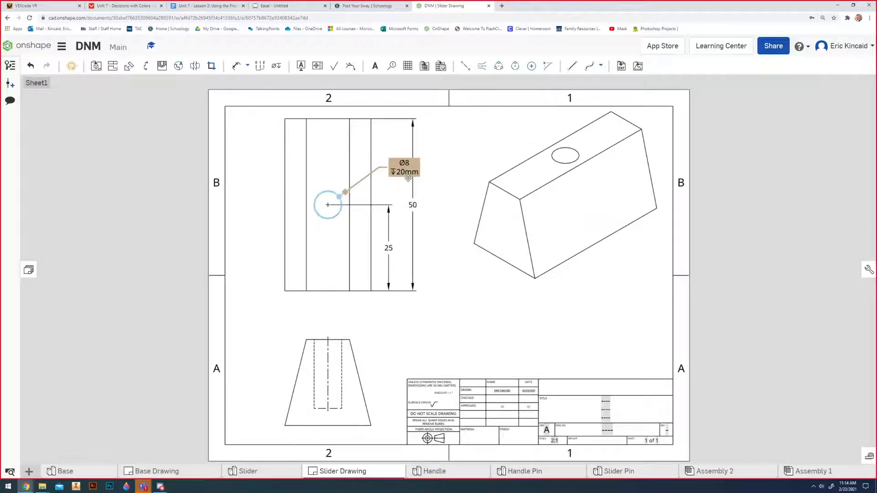
mouse_move(409, 164)
left_mouse_down()
mouse_move(411, 172)
mouse_move(387, 170)
mouse_move(402, 162)
left_mouse_up()
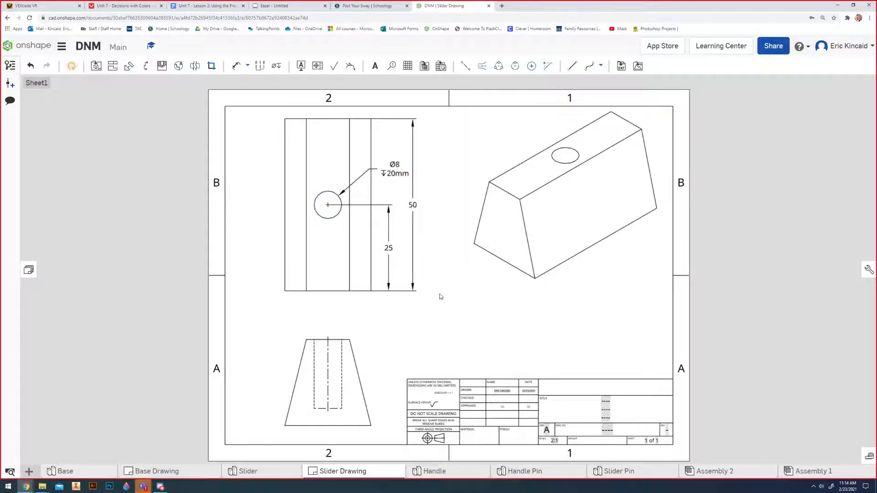
Dimension the front view's overall height between its upper and lower edges, placing it to the right of the view.
key("d")
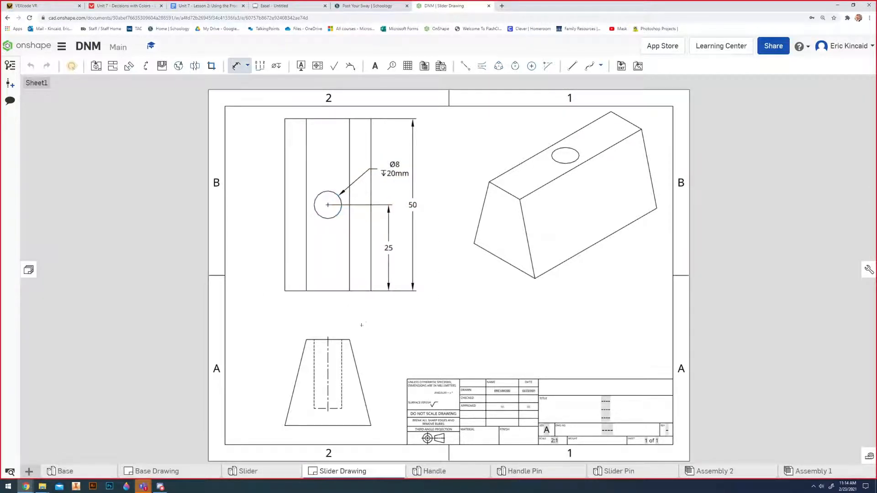
left_click(338, 339)
left_click(350, 426)
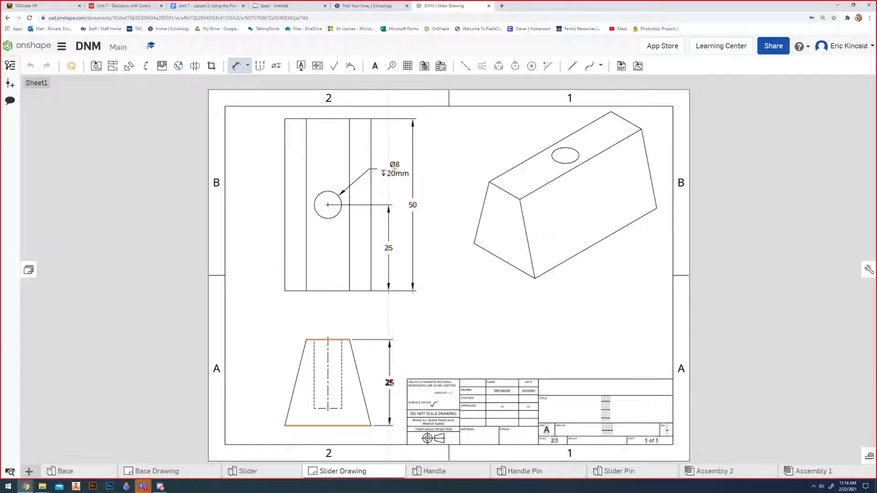
left_click(389, 383)
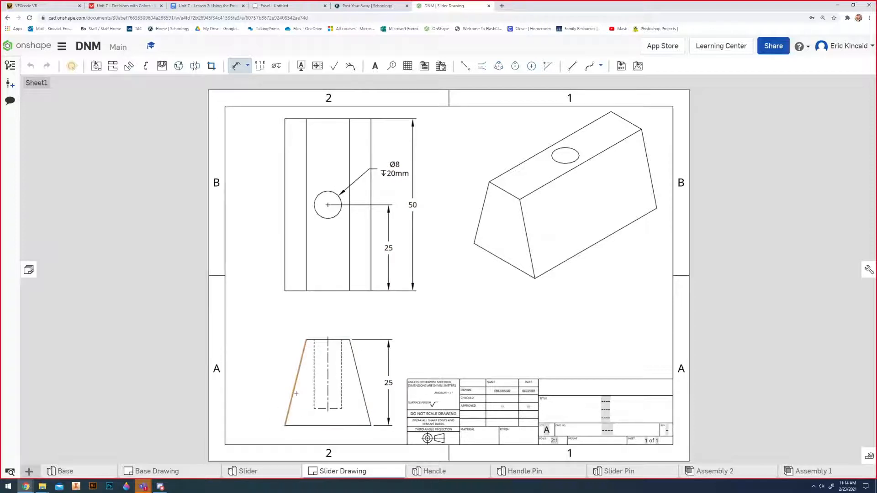
Dimension the angle between the front view's left slanted side and its base, placing it inside the profile.
left_click(296, 394)
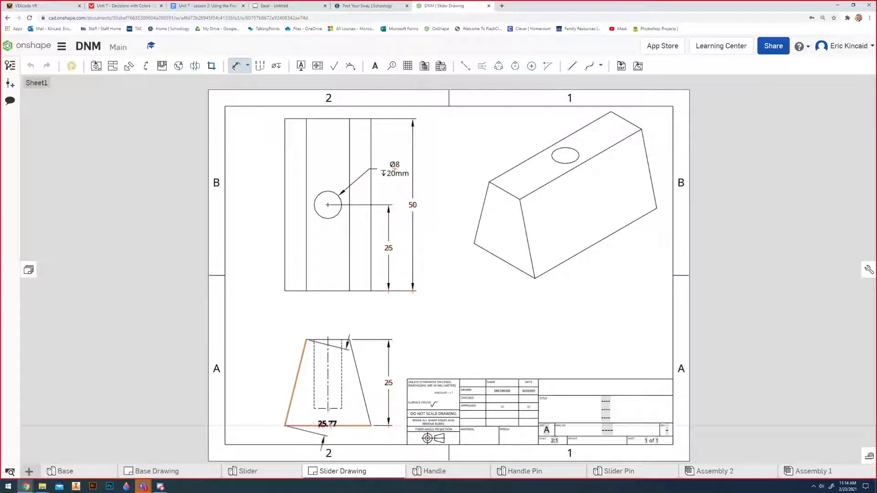
left_click(319, 425)
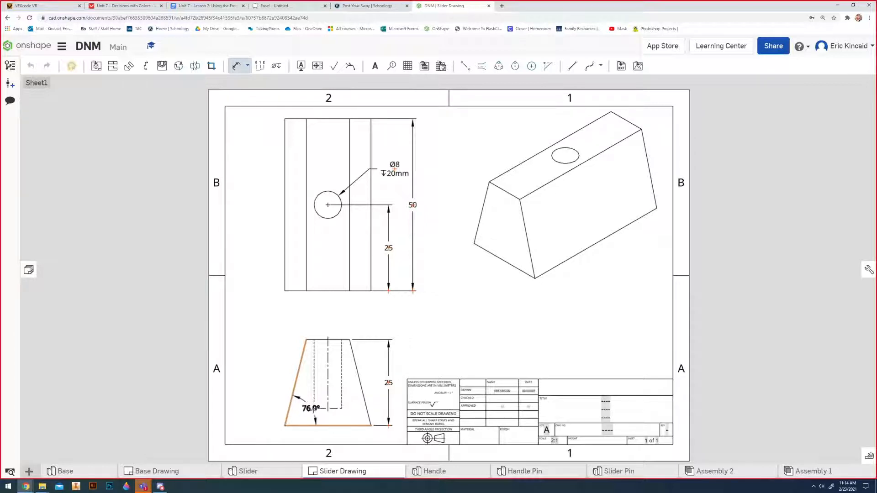
left_click(313, 410)
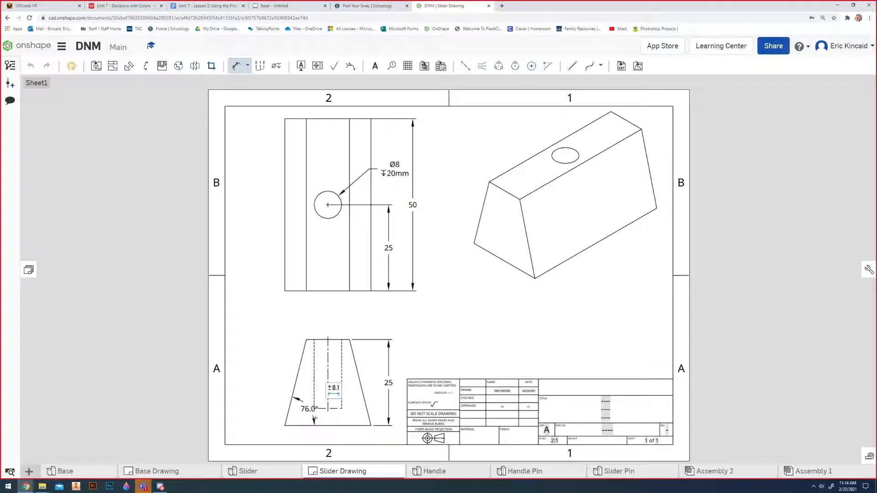
scroll(313, 413, "up", 3)
key("Escape")
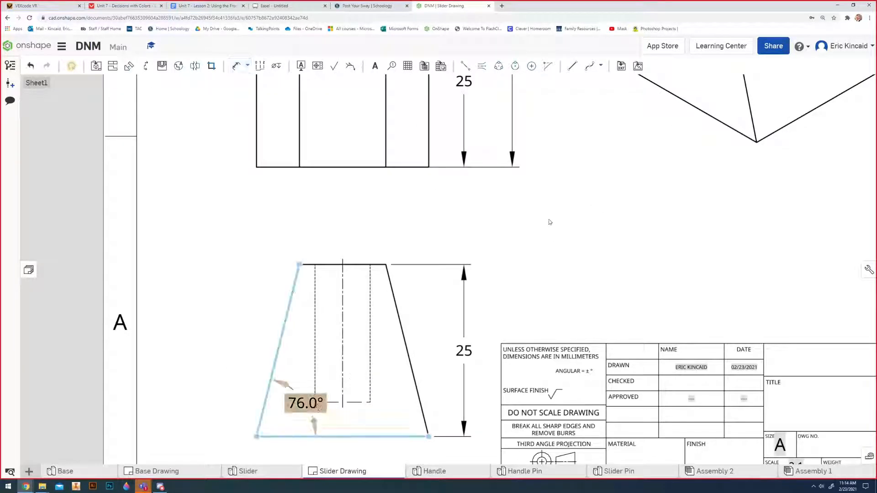
Display the isometric view as a shaded view.
scroll(599, 251, "down", 3)
mouse_move(696, 246)
middle_mouse_down()
mouse_move(640, 281)
mouse_move(514, 307)
mouse_move(414, 361)
middle_mouse_up()
mouse_move(453, 382)
middle_mouse_down()
mouse_move(446, 303)
mouse_move(470, 290)
middle_mouse_up()
left_click(480, 285)
right_click(479, 283)
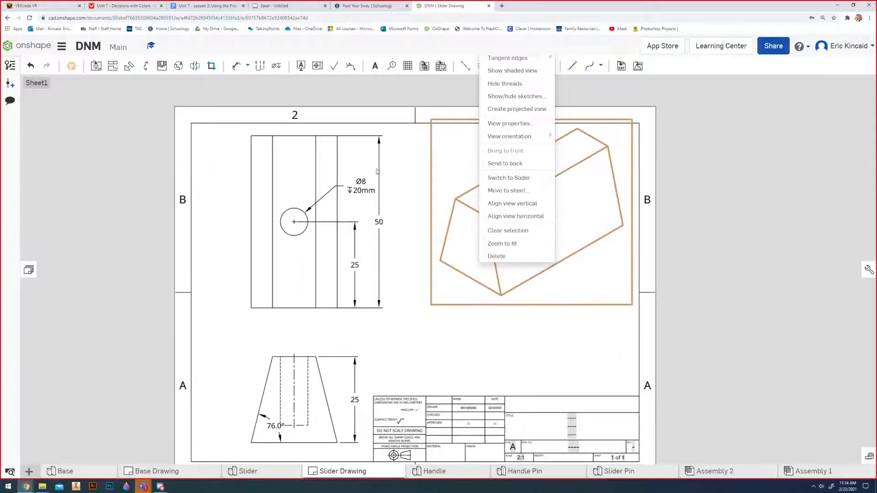
scroll(623, 185, "down", 2)
left_click(734, 217)
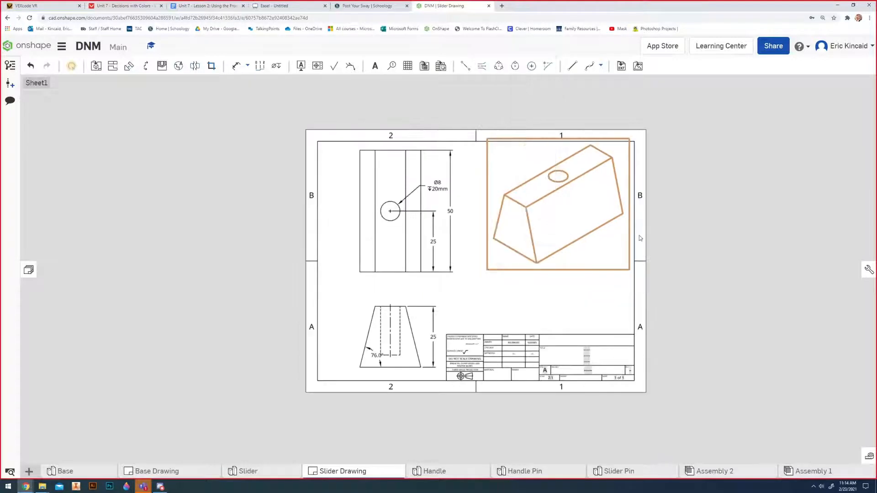
right_click(603, 224)
right_click(574, 234)
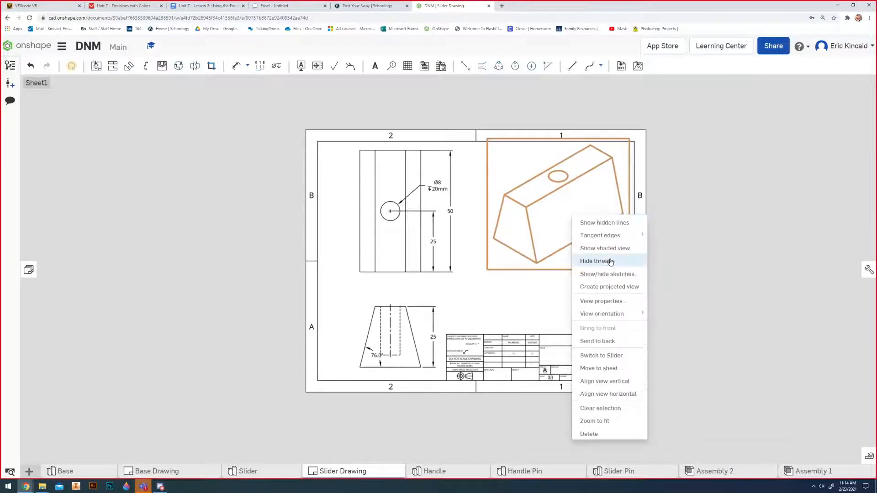
left_click(607, 250)
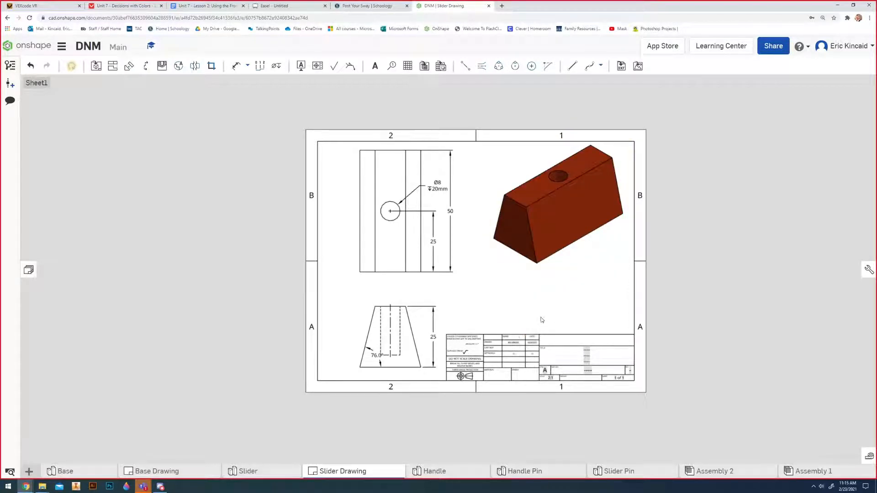
Fill in the title block with Slider on the middle title line and 02 as the drawing number.
scroll(559, 380, "up", 1)
scroll(561, 381, "up", 4)
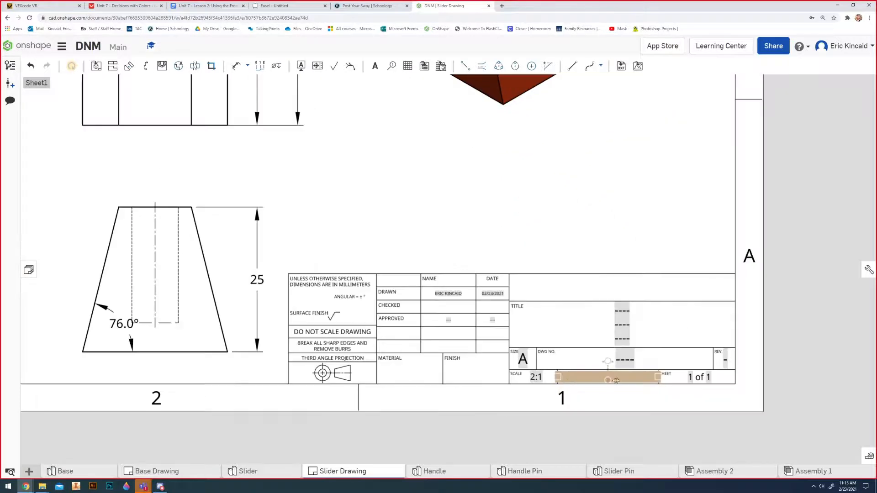
double_click(619, 326)
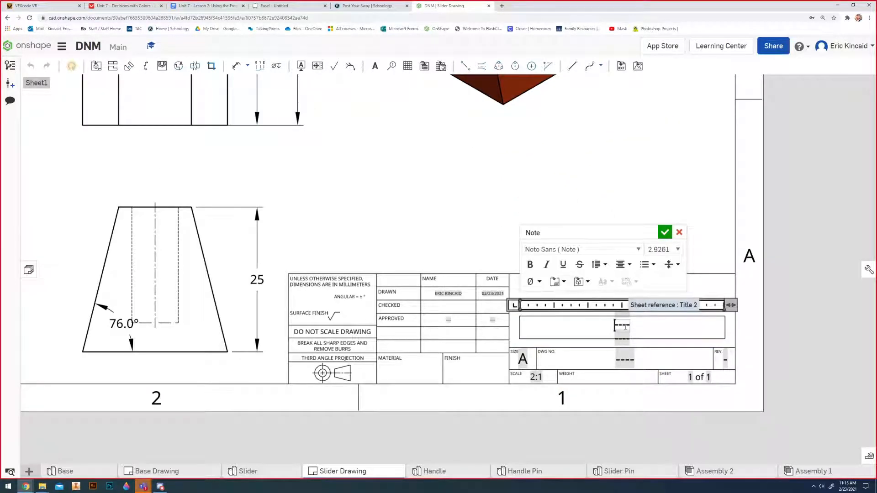
left_click(619, 326)
type("Slider")
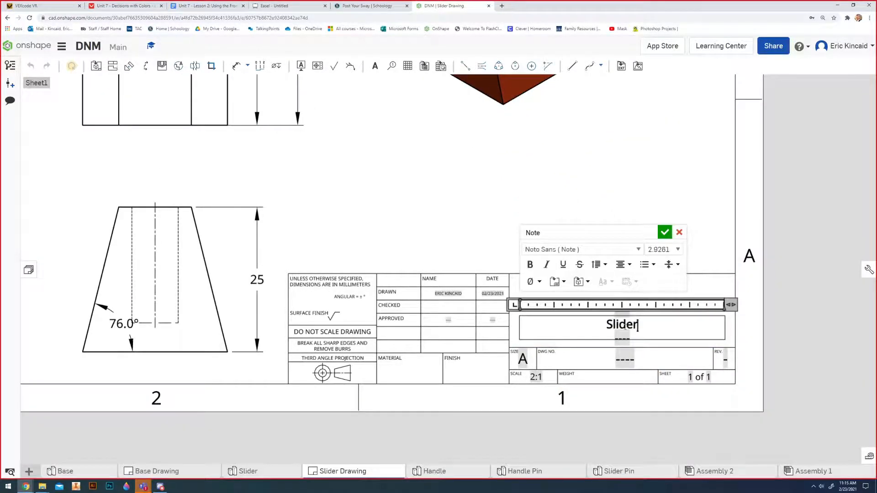
left_click(665, 233)
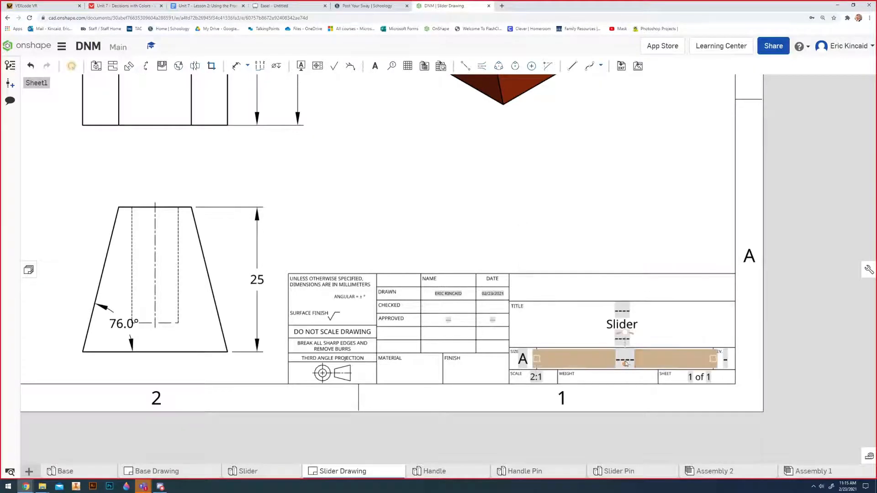
double_click(638, 360)
type("02")
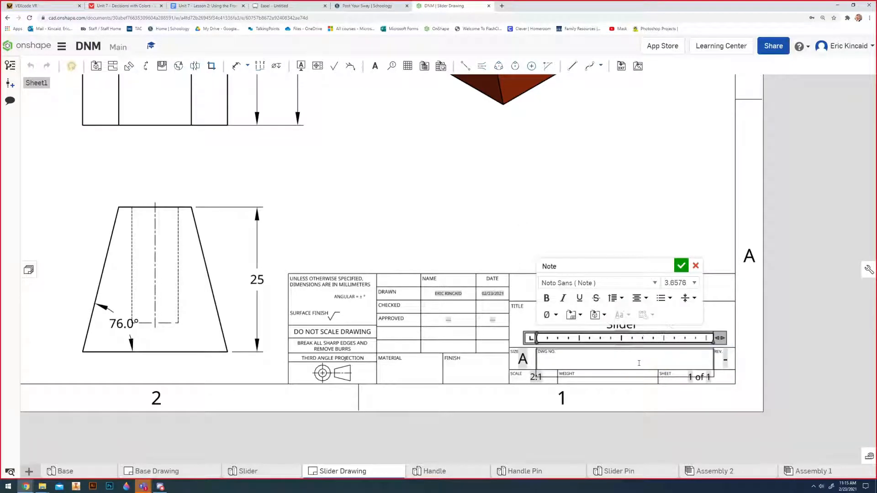
left_click(682, 266)
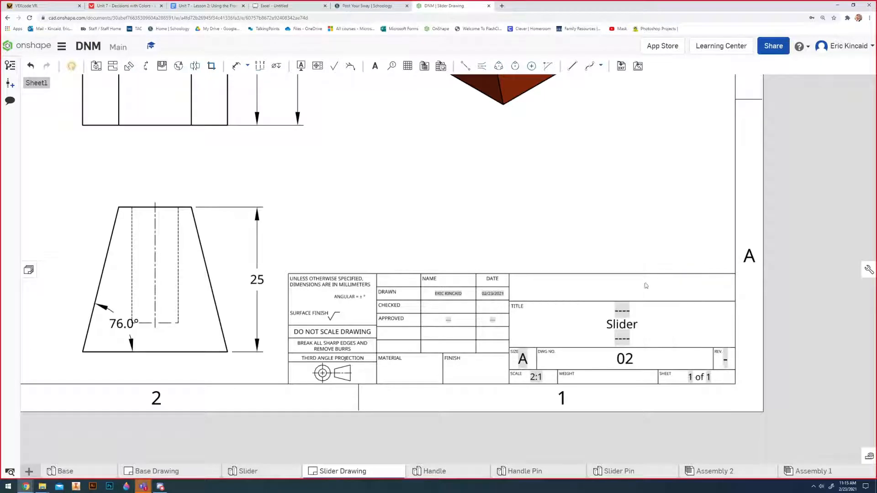
Enter Wood as the material and Red as the finish in the title block.
double_click(400, 374)
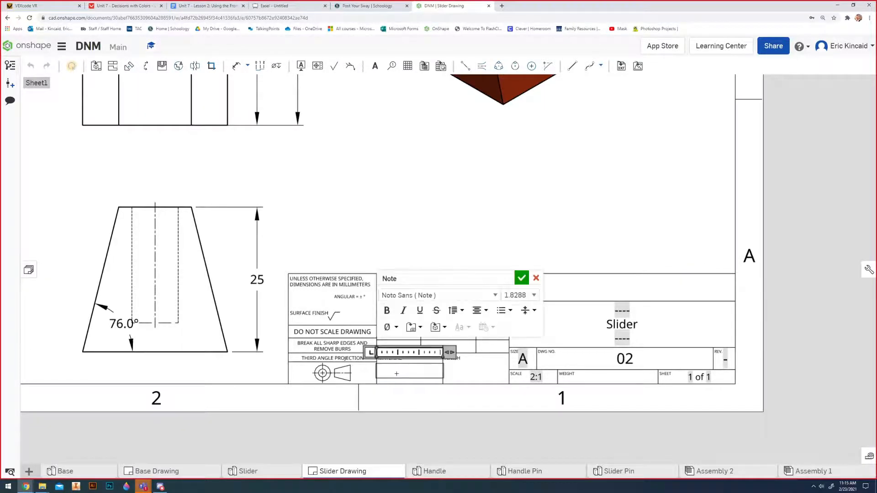
type("Wood")
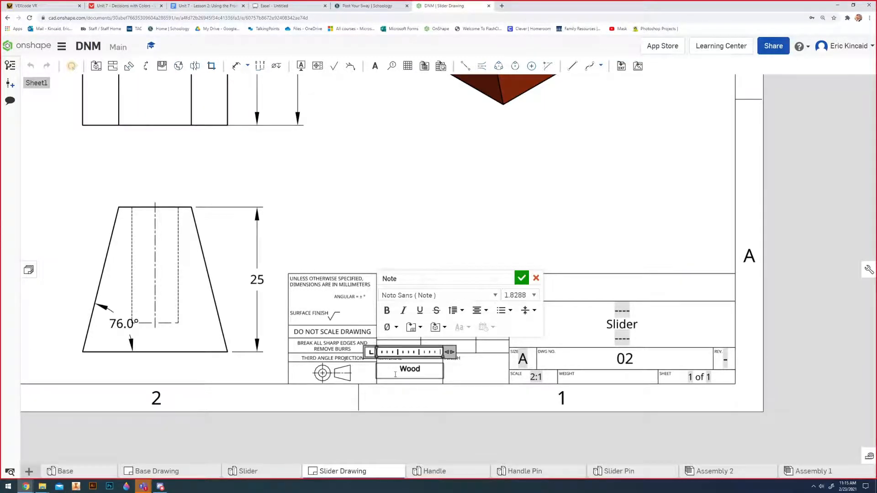
left_click(521, 278)
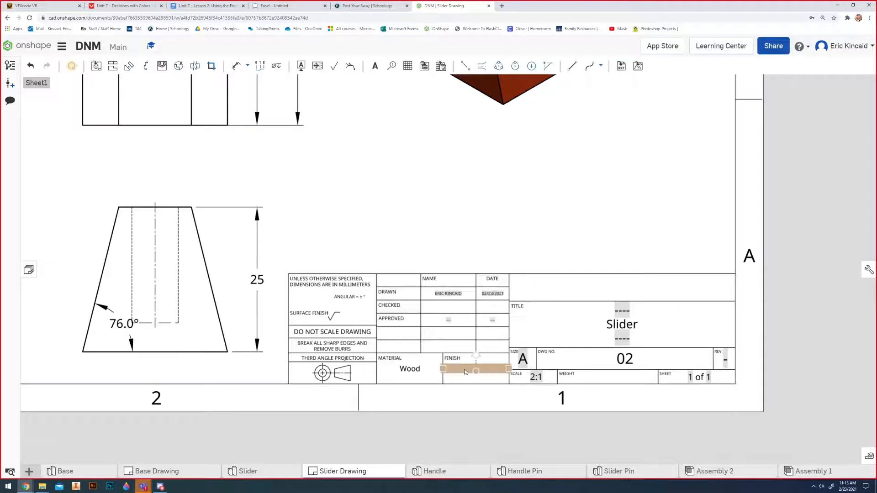
double_click(466, 371)
type("Red")
key("Return")
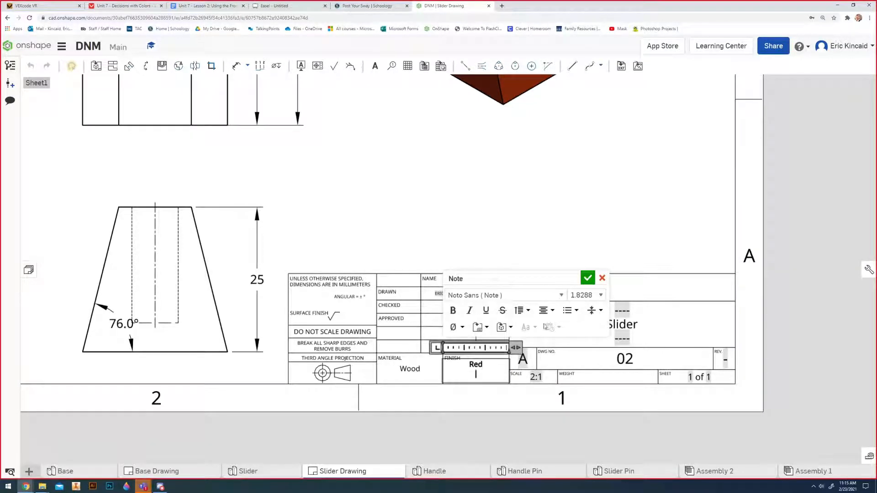
left_click(588, 278)
key("f")
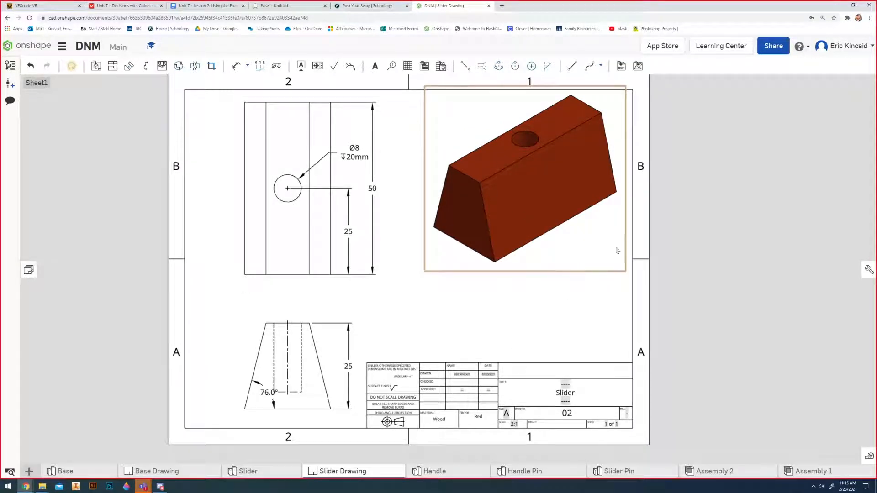
Open the Handle part studio and create a drawing from the ANSI_A_MM template with no views.
scroll(493, 252, "down", 3)
scroll(487, 315, "up", 1)
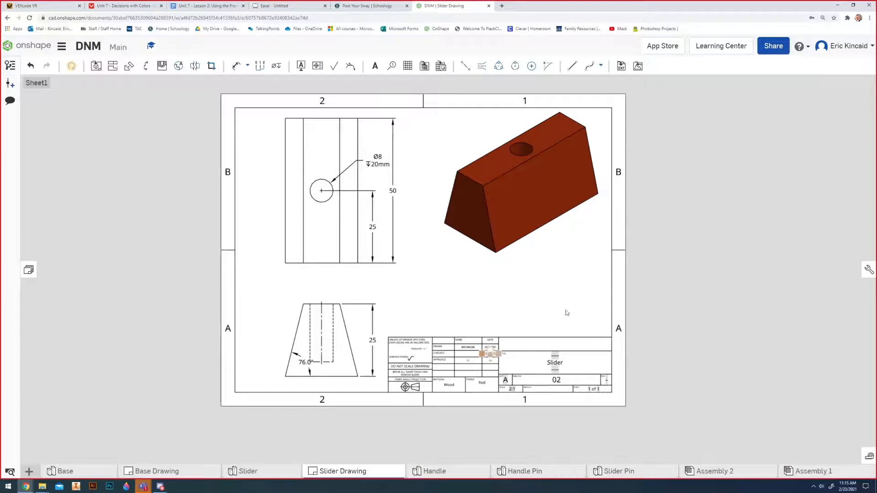
left_click(456, 476)
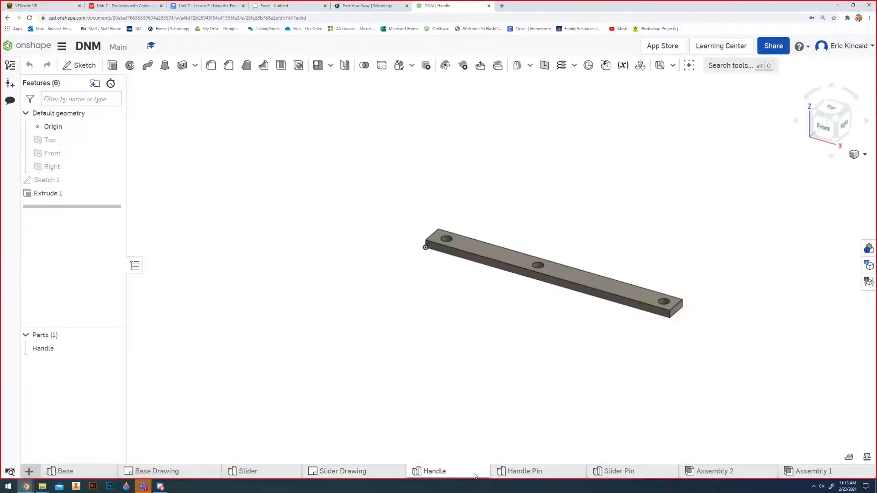
mouse_move(441, 474)
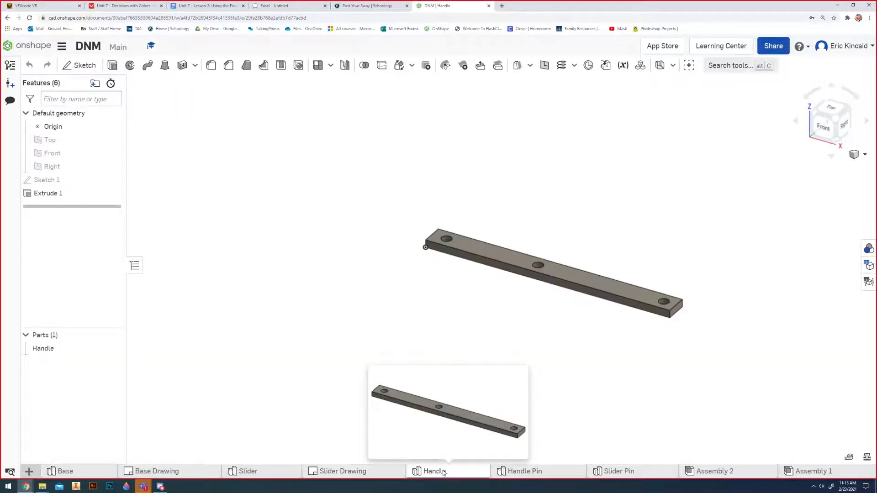
left_click(29, 471)
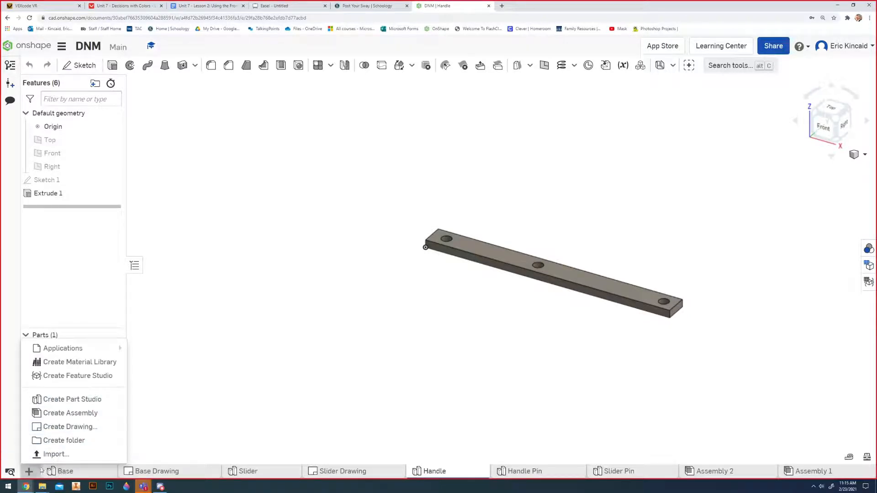
left_click(70, 427)
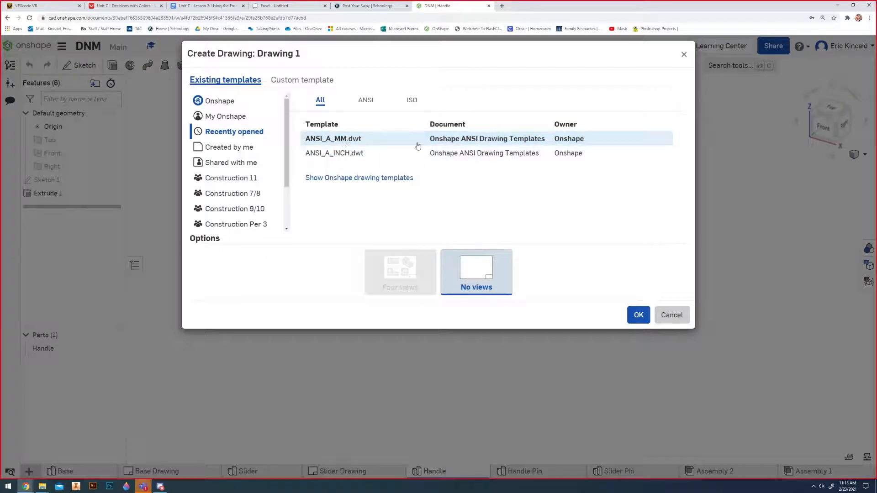
left_click(638, 315)
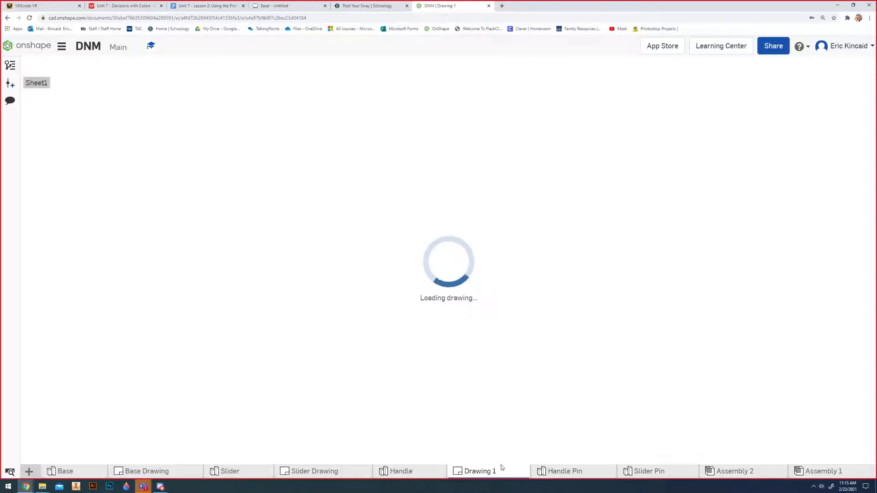
Rename the new drawing as Handle Drawing.
right_click(489, 475)
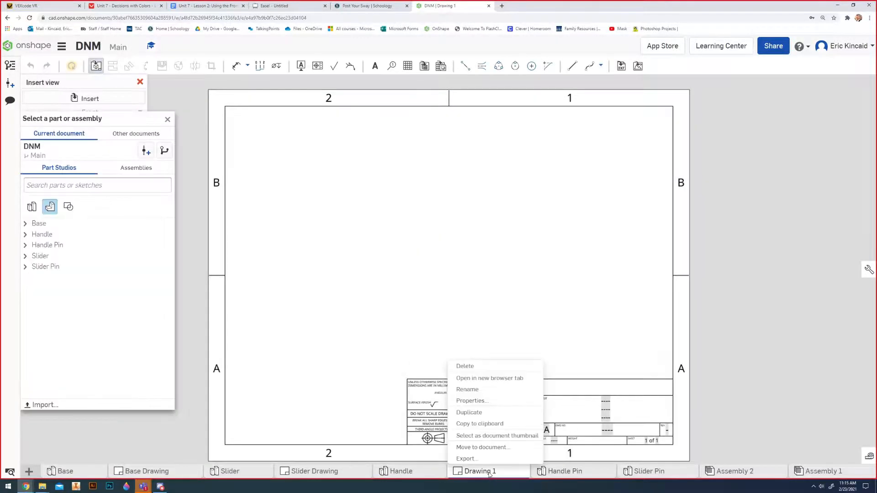
left_click(483, 389)
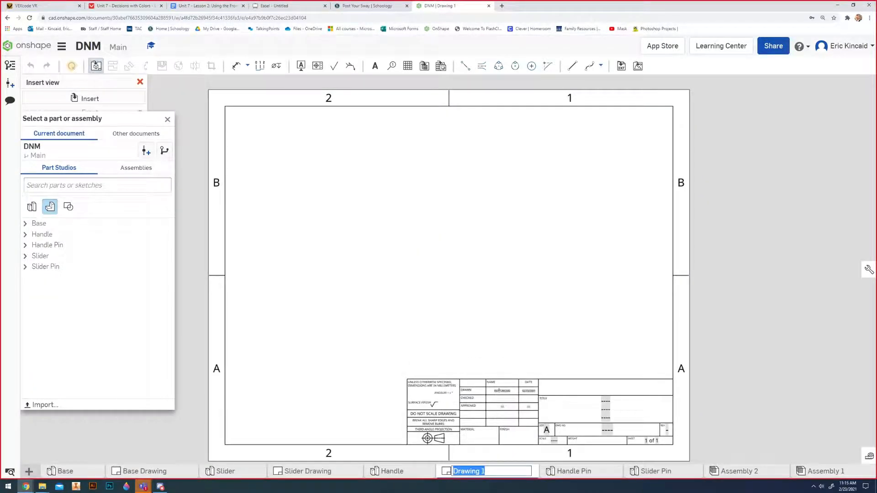
type("Handle")
key("Return")
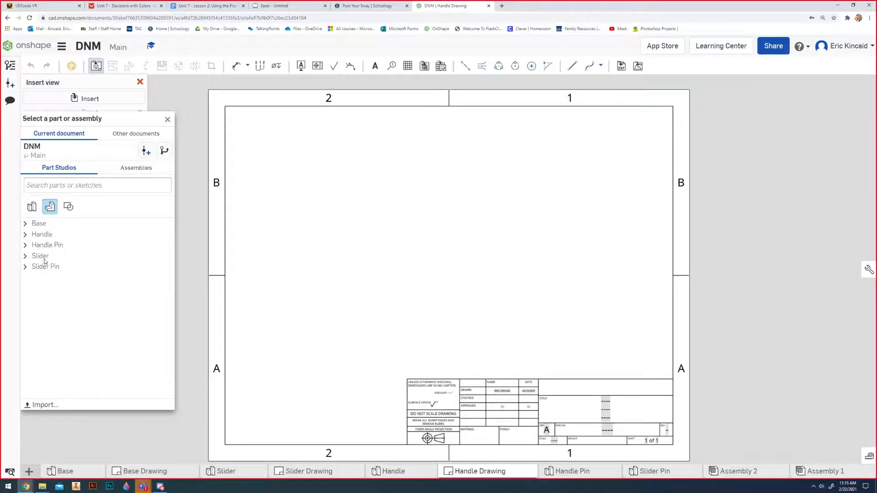
Insert the Handle's front view at 1:3 in the sheet's lower-left area and project its top, isometric and right views.
left_click(26, 235)
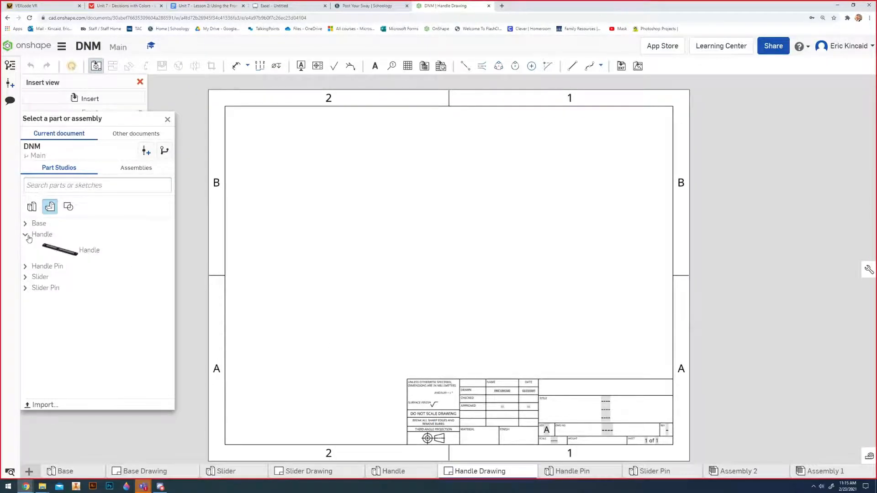
left_click(86, 250)
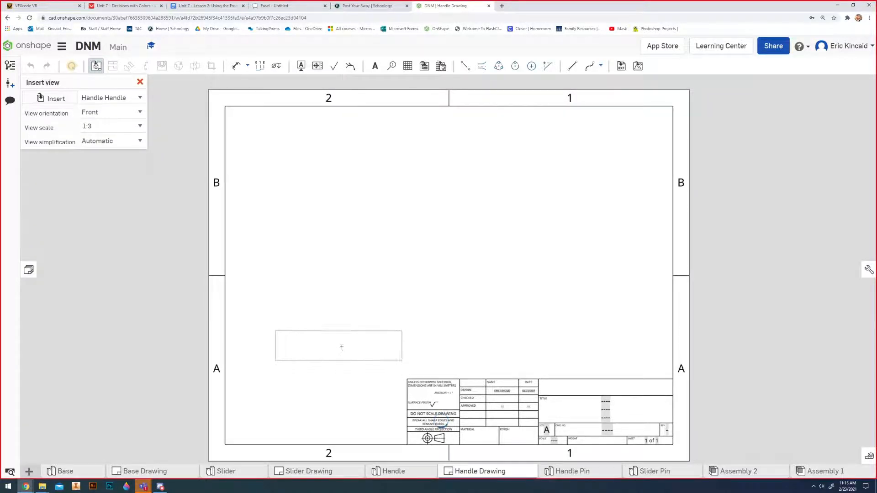
left_click(346, 350)
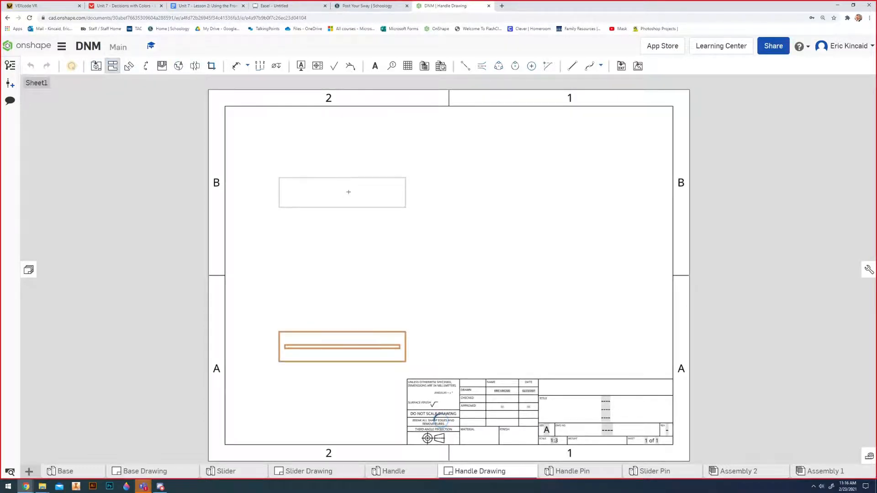
left_click(348, 191)
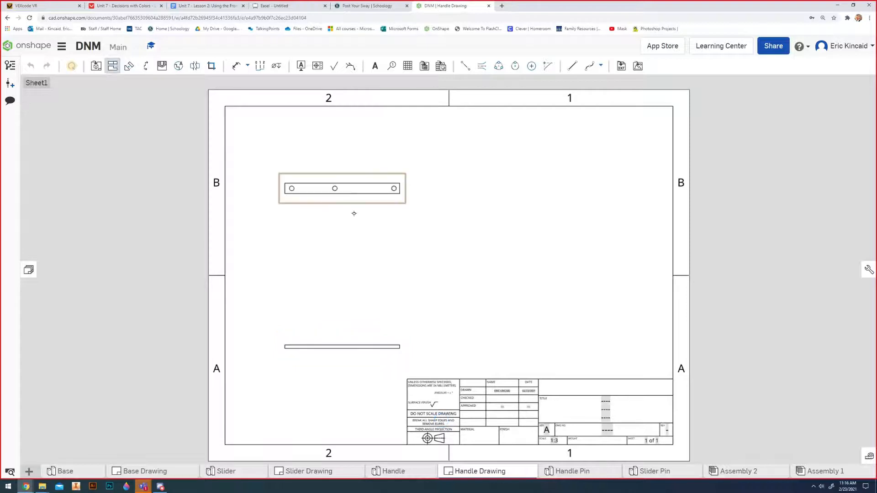
left_click(403, 339)
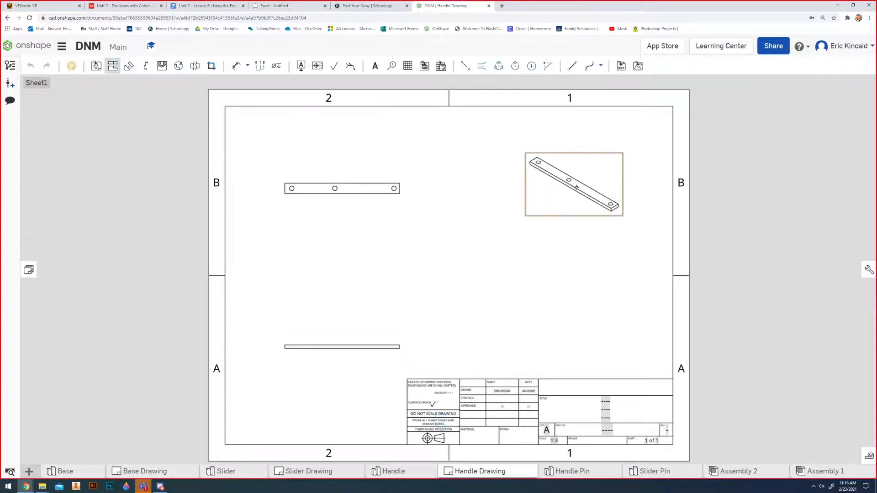
left_click(407, 340)
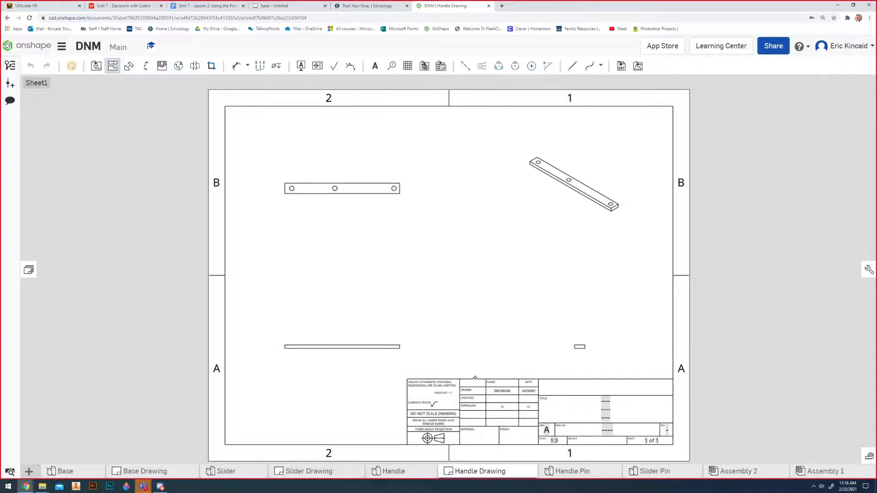
key("Escape")
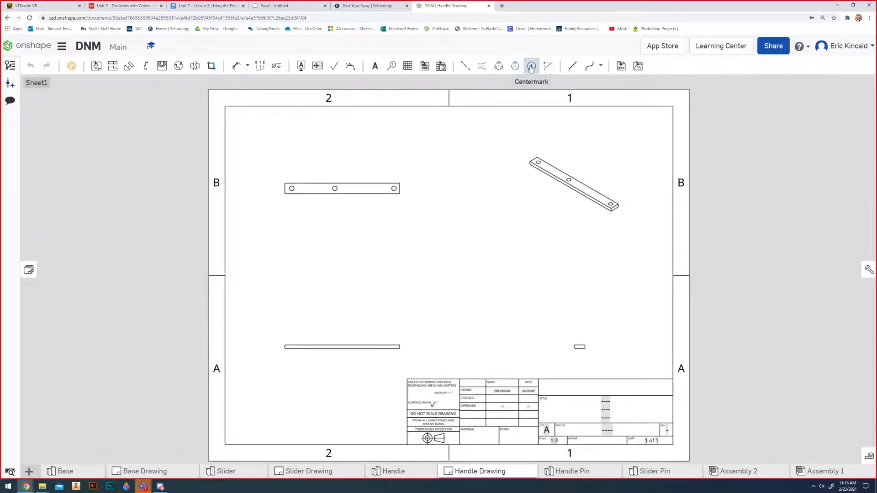
Add centermarks to the three holes in the top view.
left_click(531, 66)
scroll(314, 204, "up", 4)
scroll(313, 206, "down", 4)
scroll(314, 207, "up", 1)
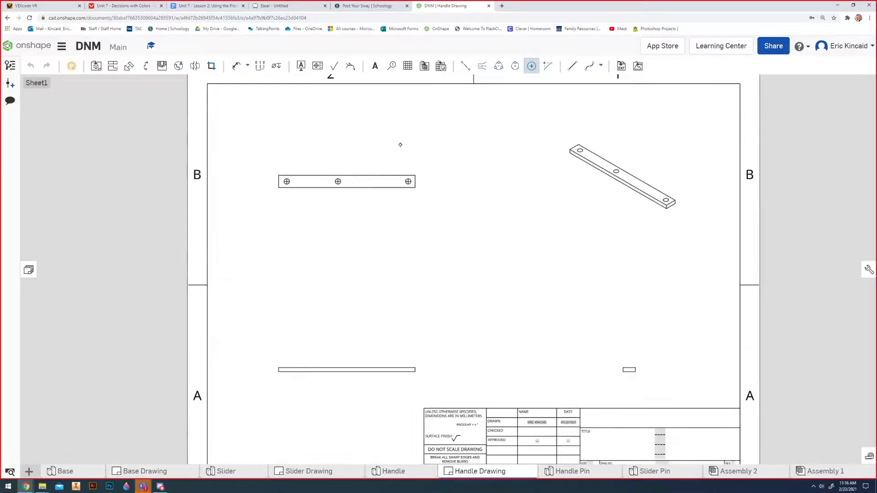
Draw a centerline through the top view's holes, from the leftmost hole's center to the rightmost hole's center.
scroll(404, 198, "up", 2)
left_click(465, 65)
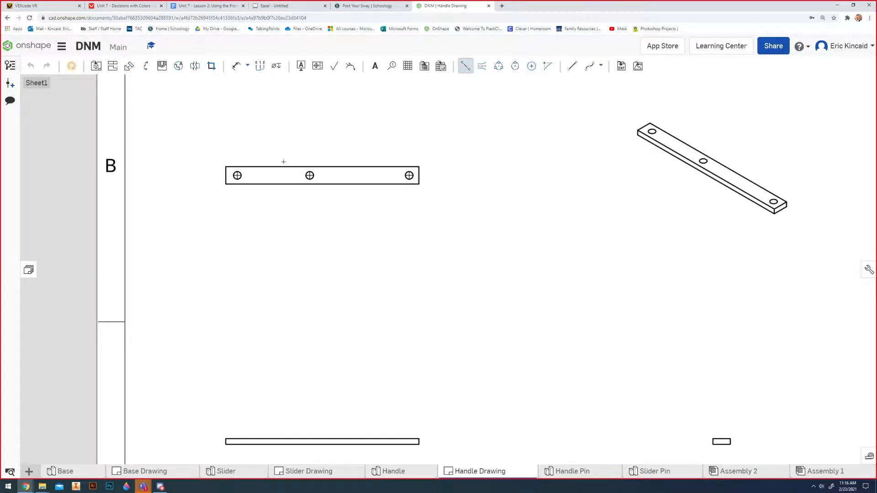
left_click(239, 177)
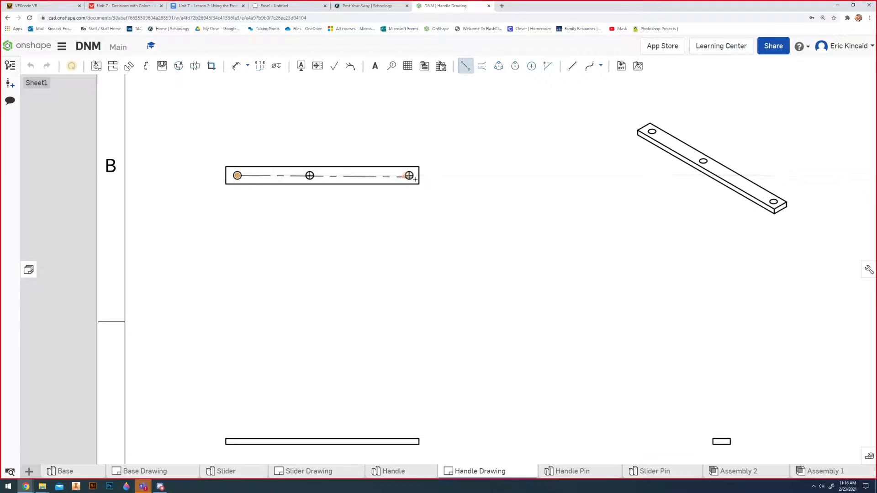
left_click(409, 176)
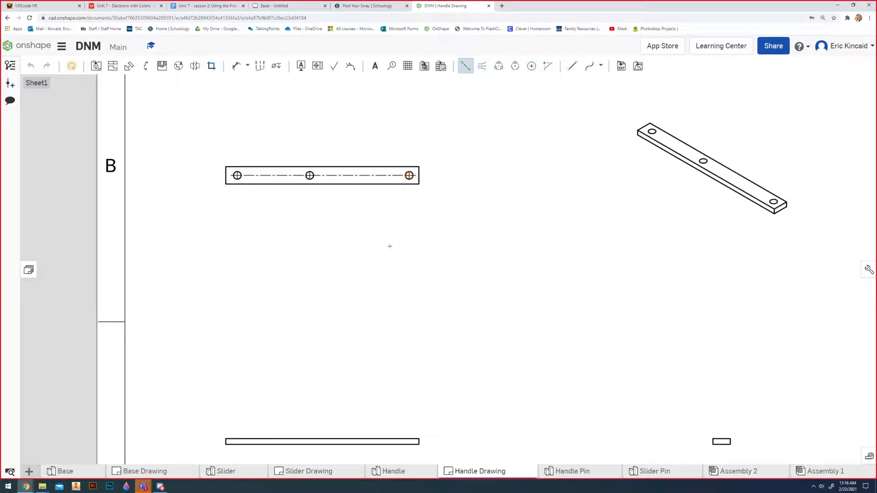
key("Escape")
scroll(388, 245, "down", 3)
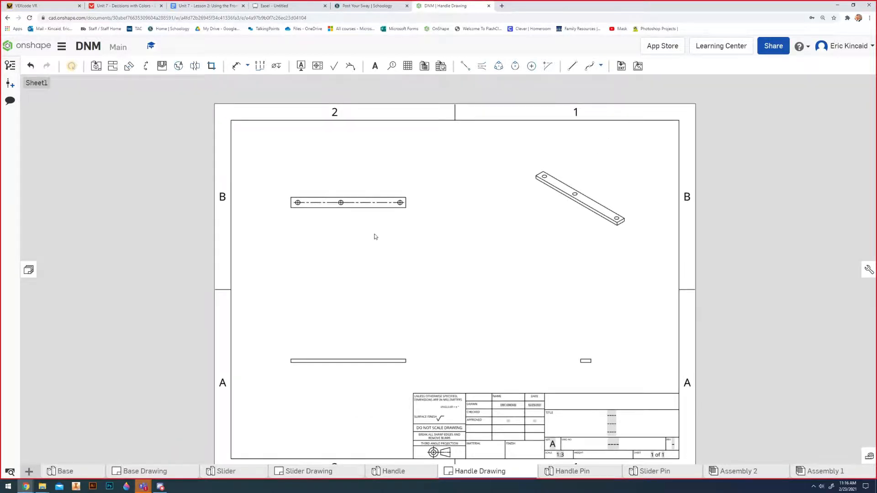
Dimension the leftmost hole's center from the top view's left edge and move the dimension text between the arrows.
key("d")
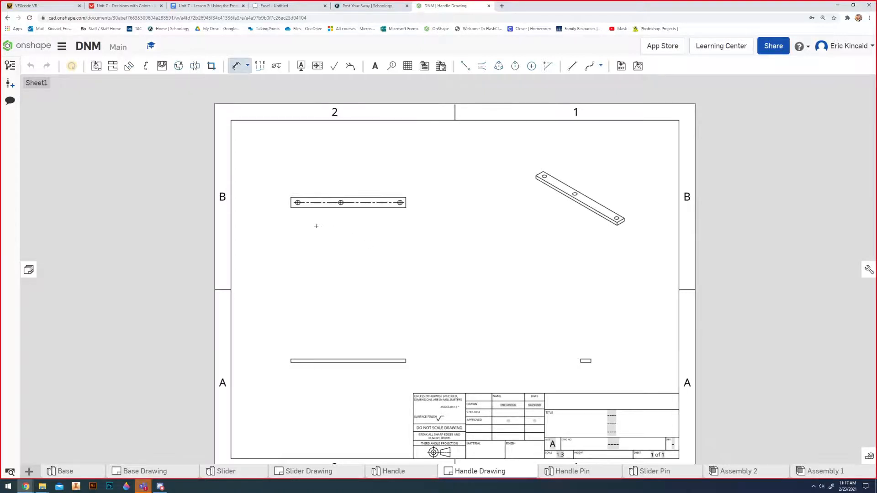
scroll(317, 226, "up", 5)
scroll(315, 298, "down", 1)
mouse_move(304, 302)
middle_mouse_down()
mouse_move(316, 298)
mouse_move(322, 343)
middle_mouse_up()
scroll(313, 296, "up", 2)
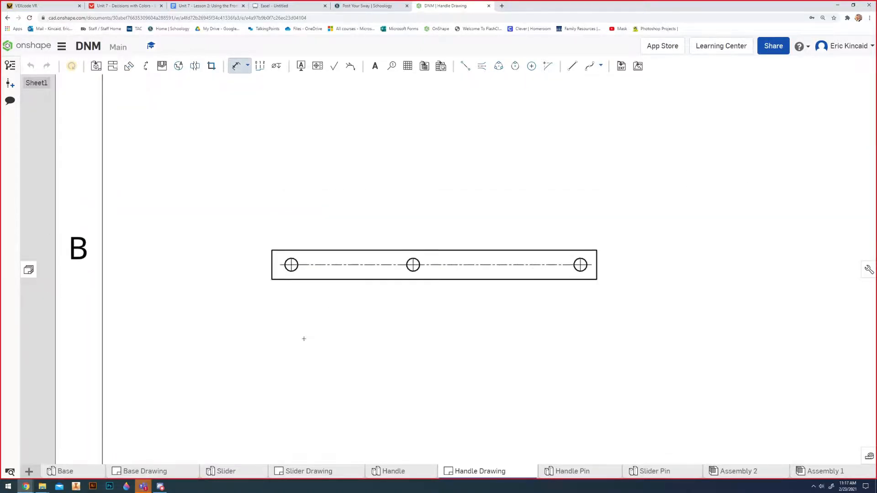
left_click(273, 268)
left_click(291, 265)
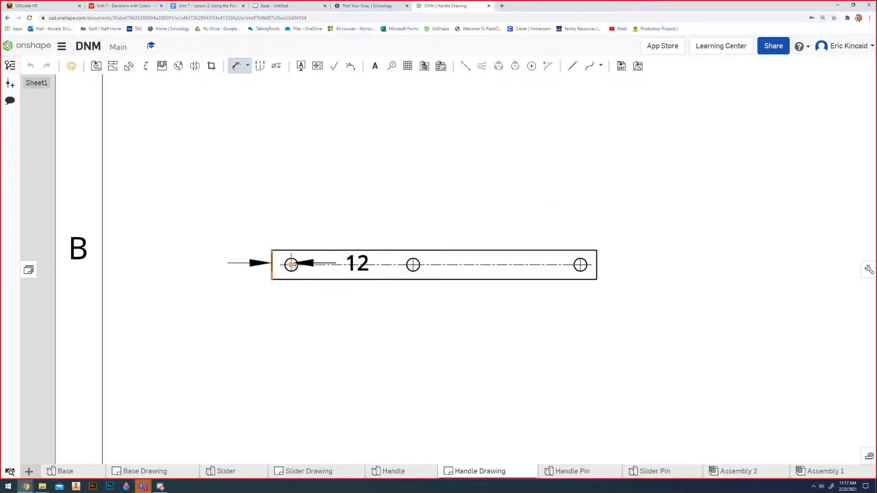
left_click(294, 244)
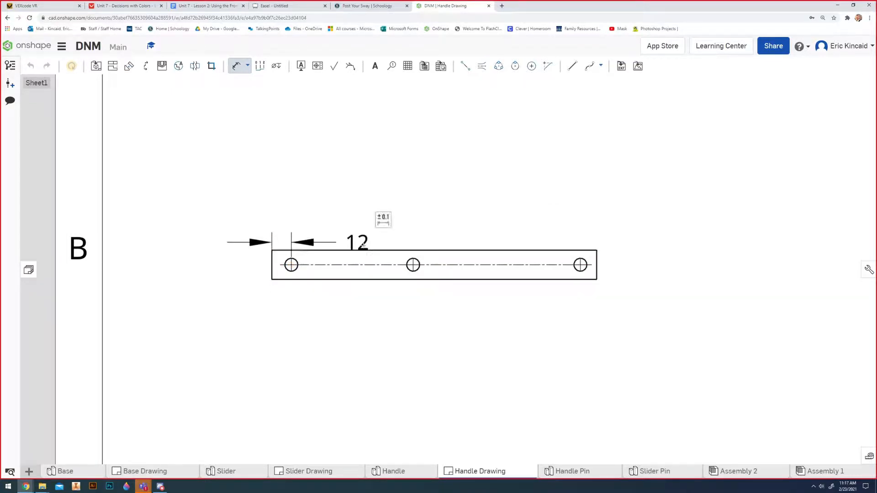
key("Escape")
left_click_drag(357, 242, 286, 234)
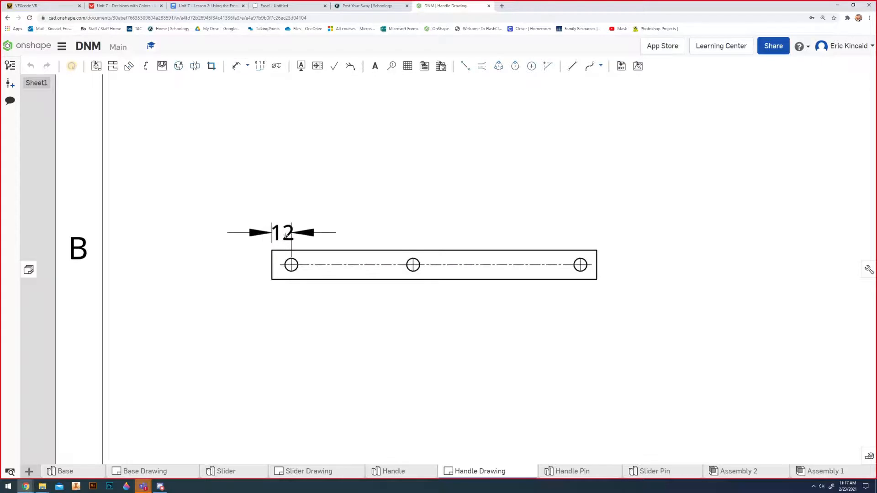
Dimension the middle hole's center from the top view's left edge, placing it above the first hole dimension.
key("d")
left_click(272, 265)
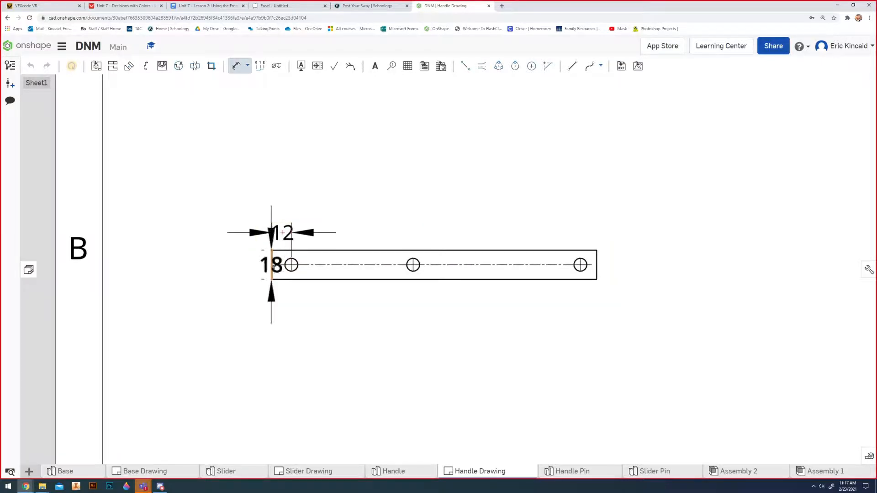
left_click(413, 265)
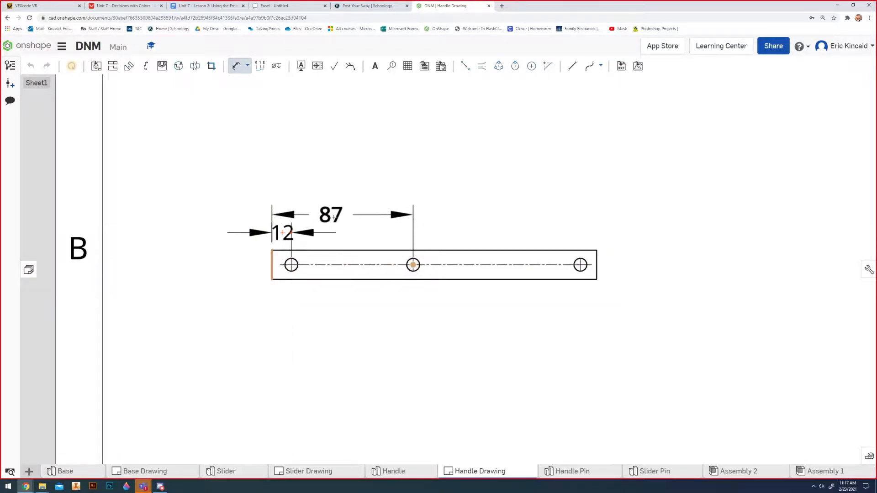
left_click(338, 211)
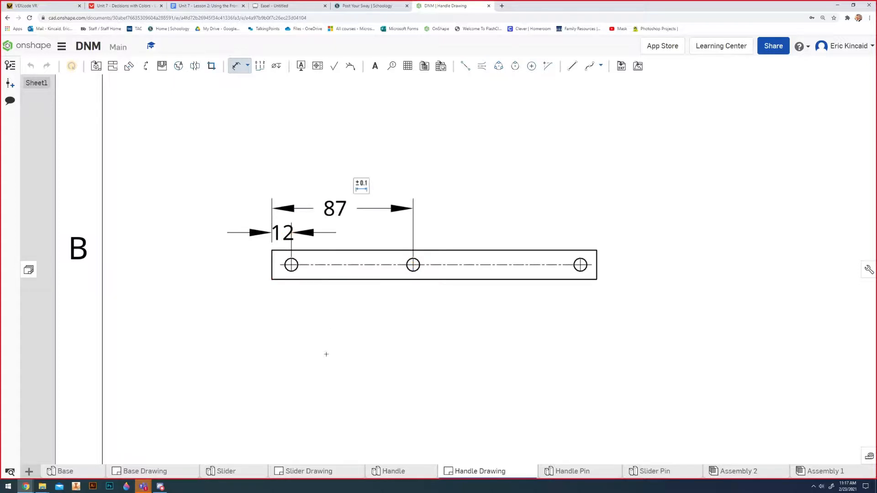
key("Escape")
Dimension the rightmost hole's center from the top view's left edge, stacked above the middle hole's dimension.
key("d")
left_click(275, 267)
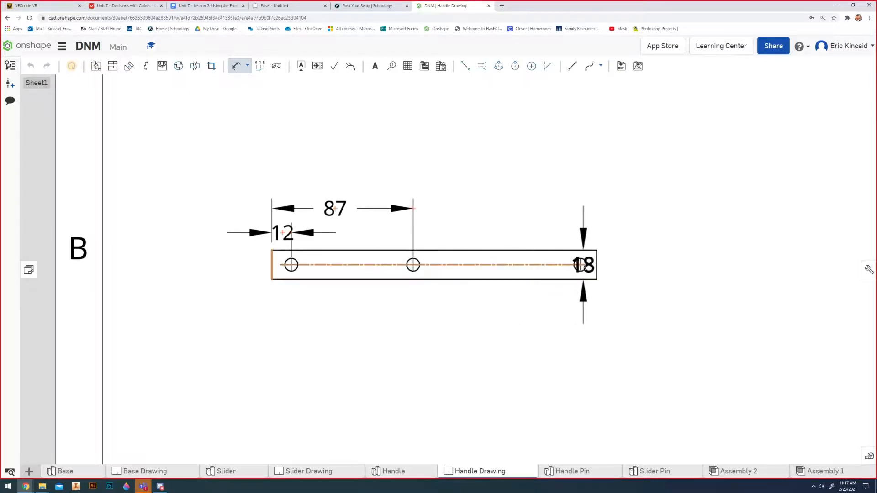
left_click(580, 265)
left_click(434, 182)
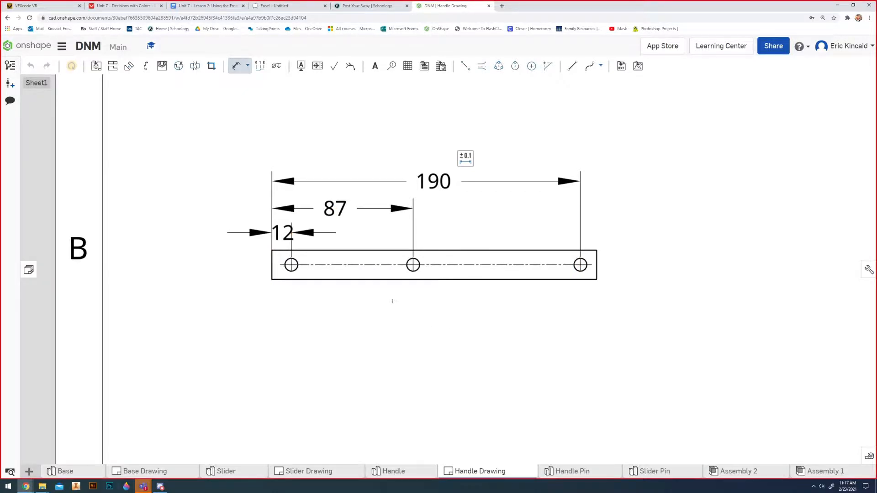
Dimension the top view's overall length above the others and move the leftmost hole's dimension text outside, right of its arrows.
left_click(272, 267)
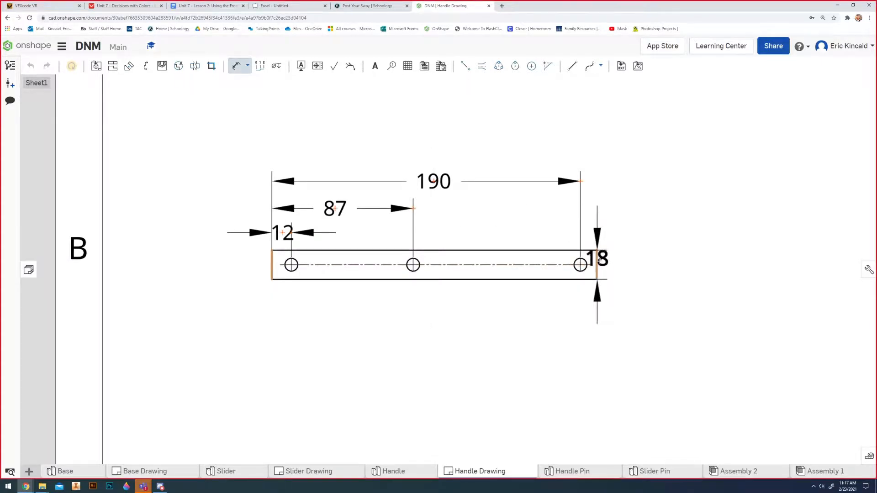
left_click(597, 260)
left_click(430, 153)
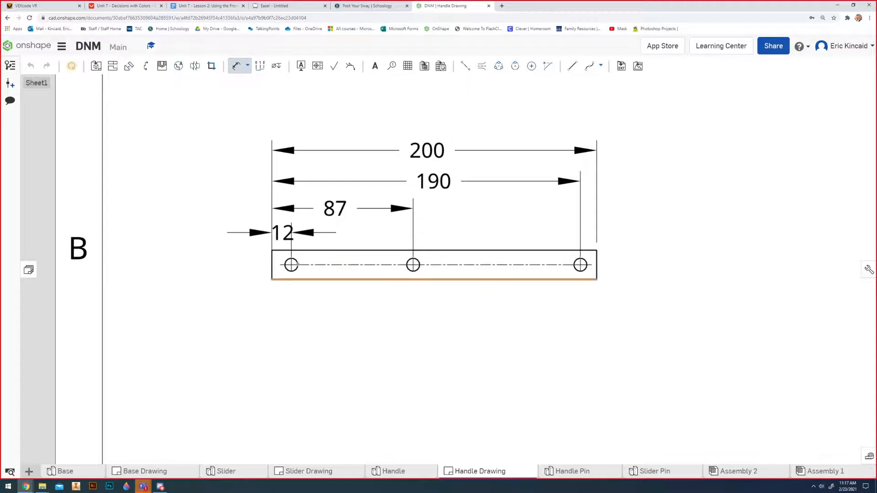
key("Escape")
left_click_drag(286, 233, 357, 234)
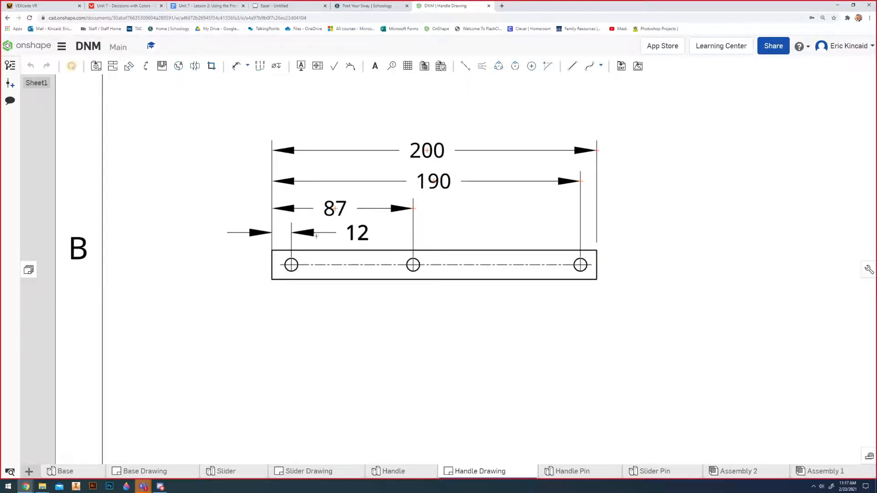
Check the distance from the Handle's left edge to the middle hole's center with a trial dimension in the part's Sketch 1.
scroll(395, 324, "down", 2)
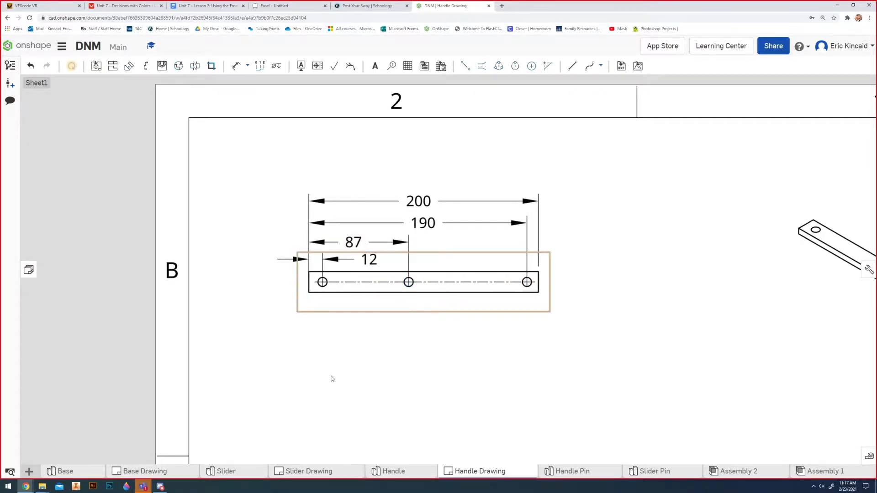
left_click(419, 477)
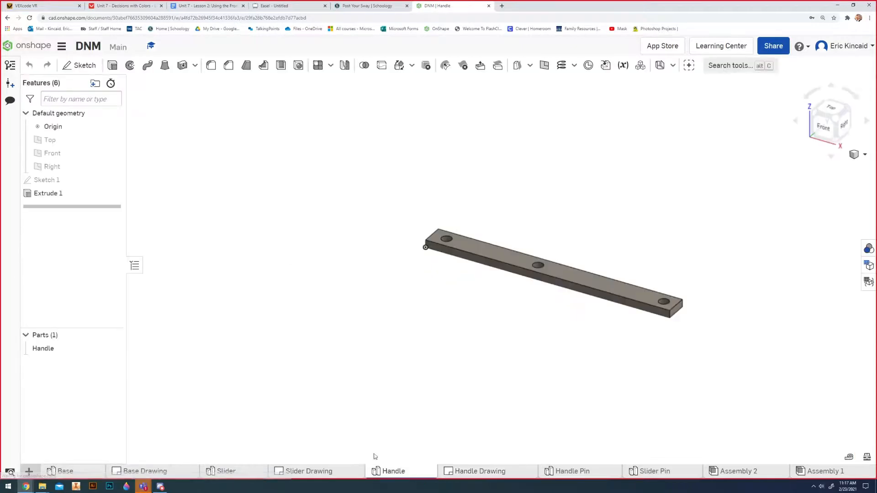
double_click(37, 181)
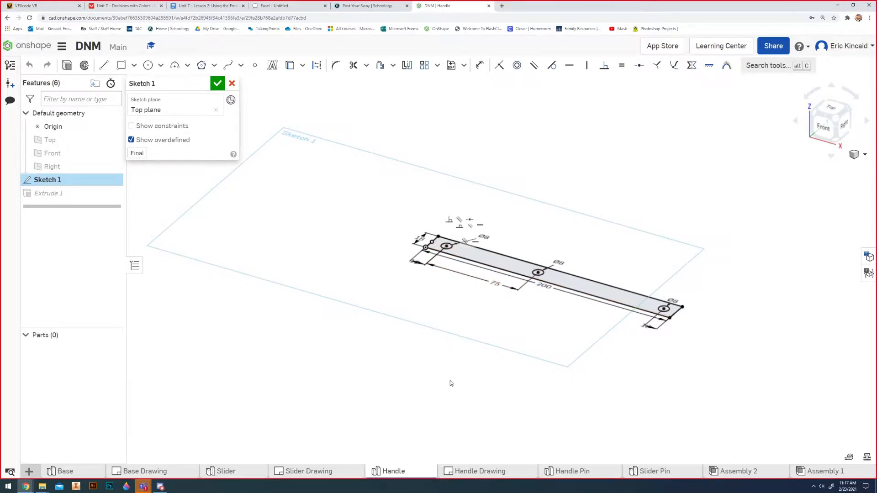
key("d")
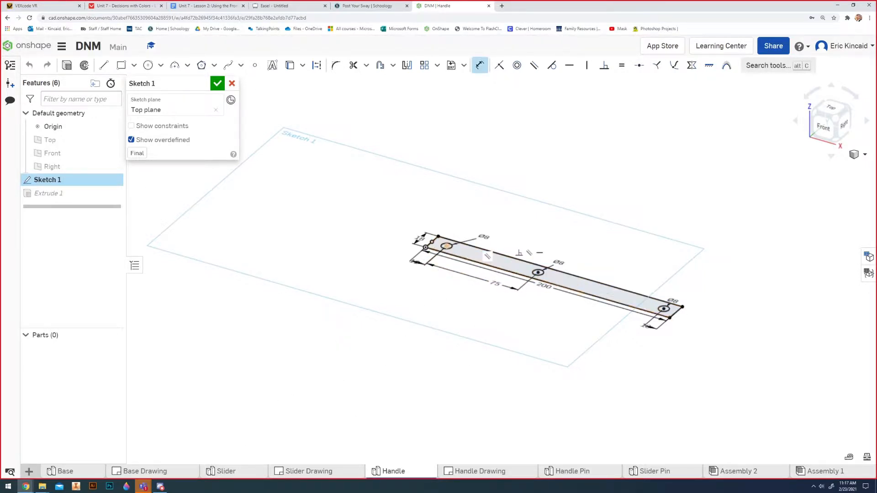
scroll(432, 246, "up", 3)
scroll(432, 245, "up", 1)
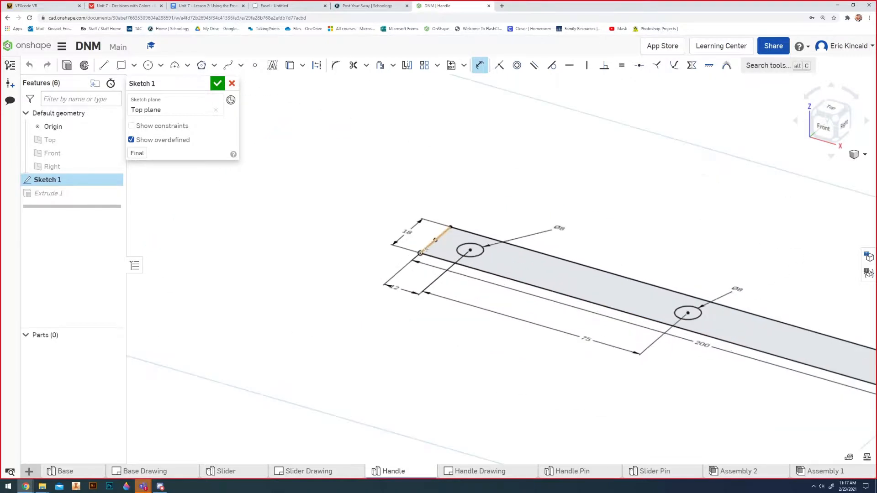
left_click(433, 243)
left_click(689, 313)
left_click(661, 238)
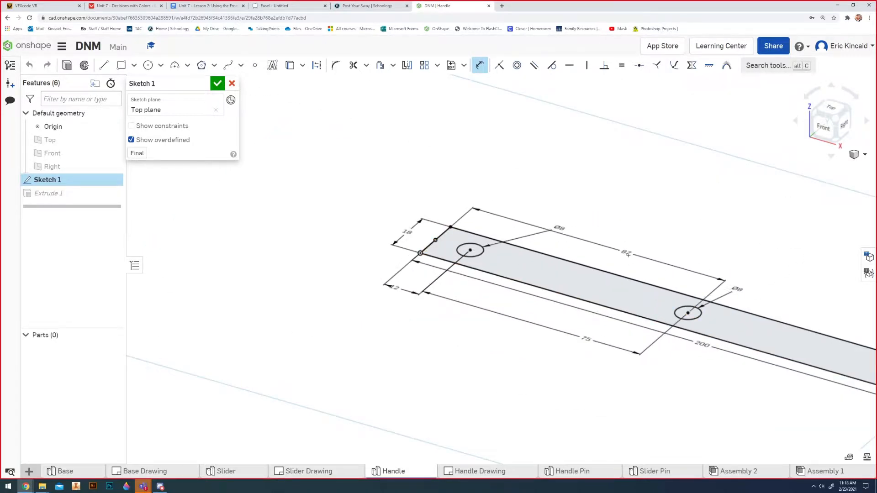
key("Escape")
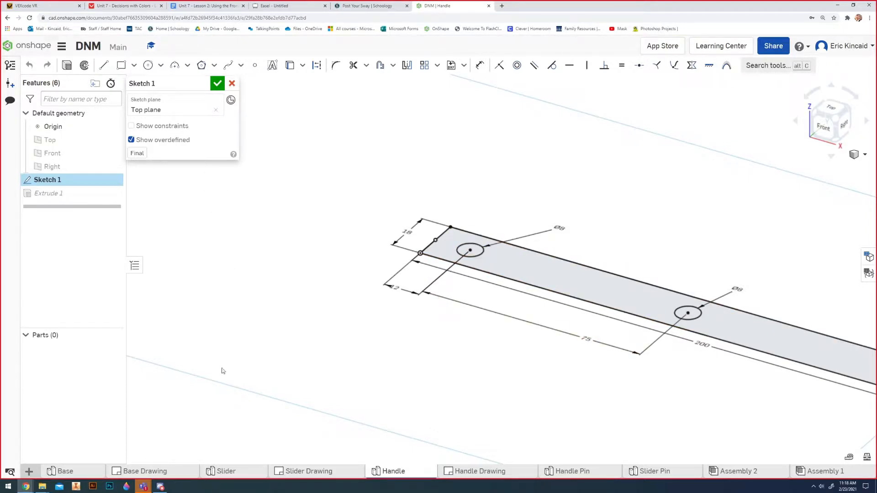
Back in the Handle Drawing, dimension the top view's width between its two long edges, placed just right of the view.
left_click(459, 471)
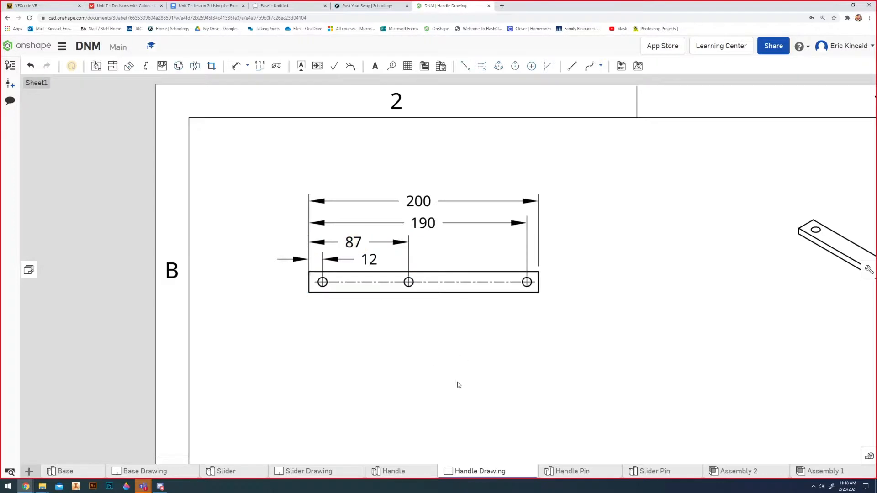
key("d")
left_click(499, 272)
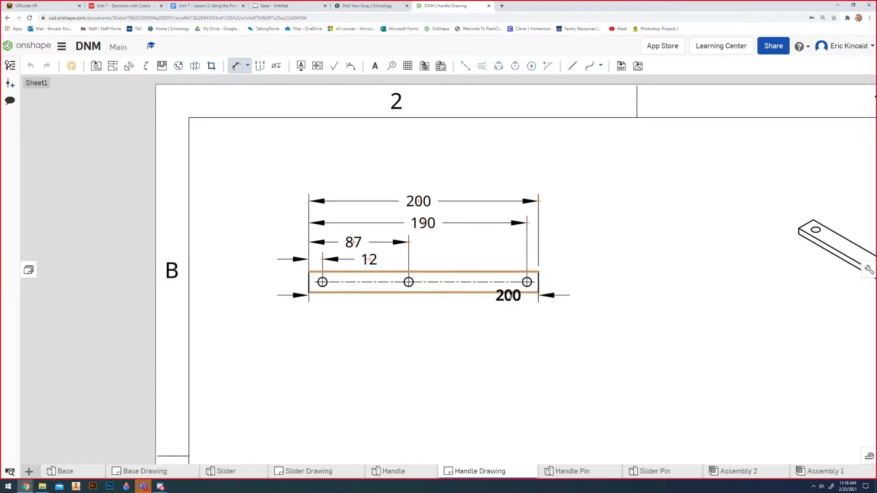
left_click(507, 292)
left_click(572, 291)
Dimension the side view's thickness left of the view and move the dimension text above the arrows.
scroll(435, 427, "down", 3)
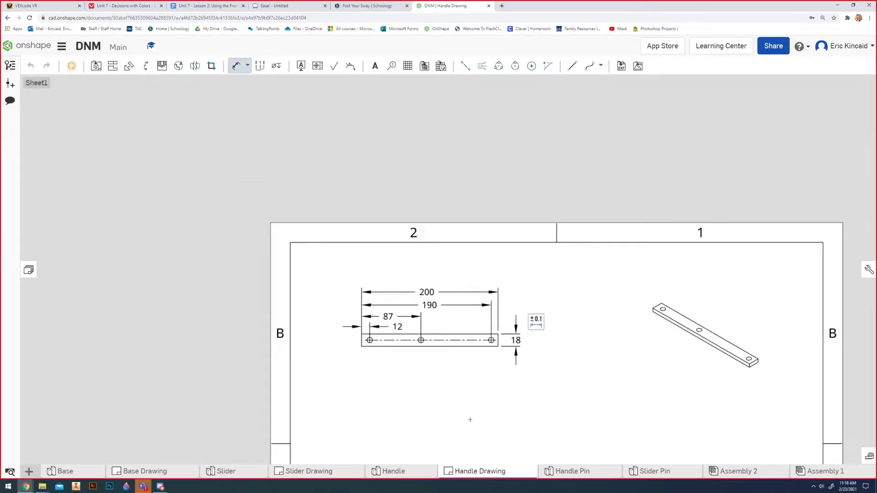
middle_click_drag(470, 417, 459, 332)
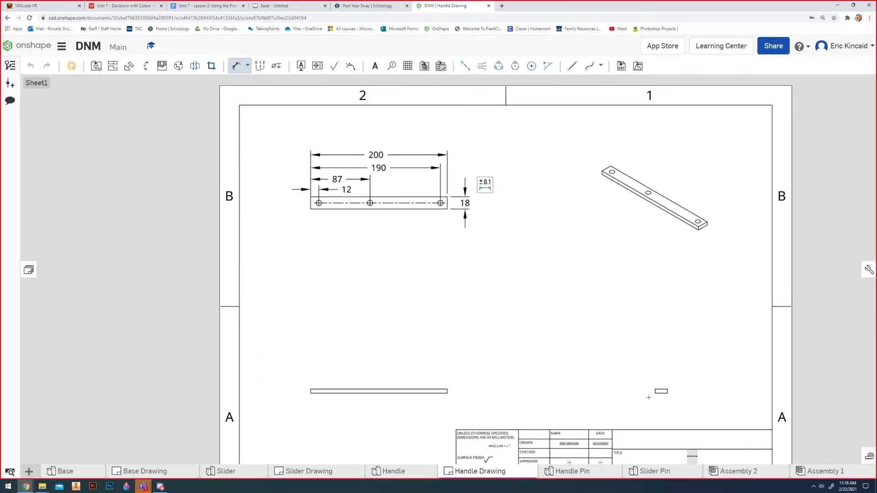
scroll(649, 398, "up", 2)
left_click(673, 393)
left_click(671, 386)
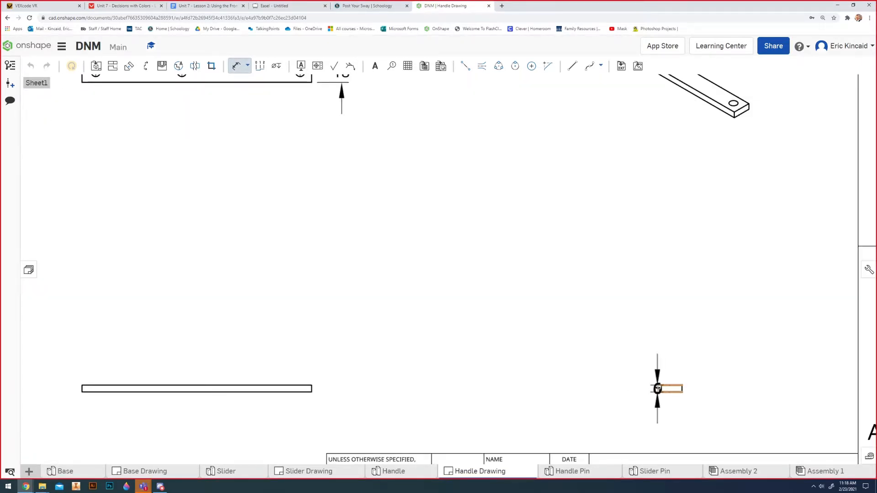
left_click(622, 387)
key("Escape")
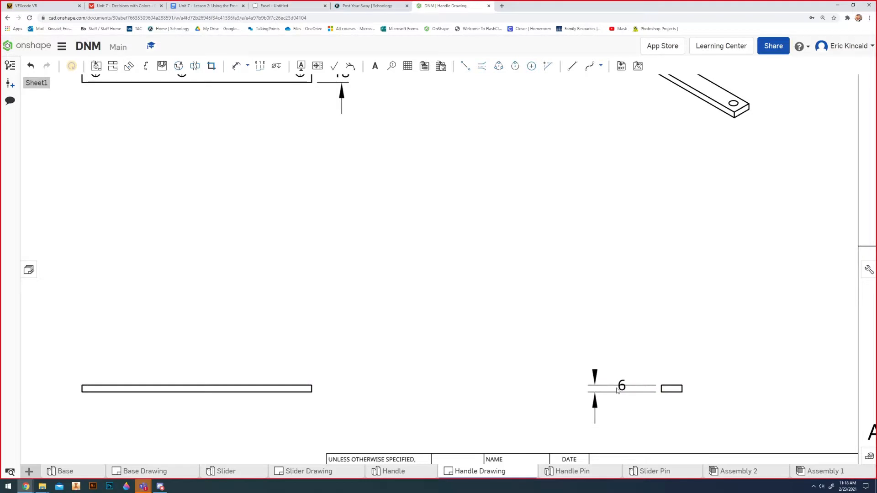
left_click_drag(619, 389, 652, 377)
Show hidden lines in the front and side views, and display the isometric view shaded.
scroll(609, 439, "down", 3)
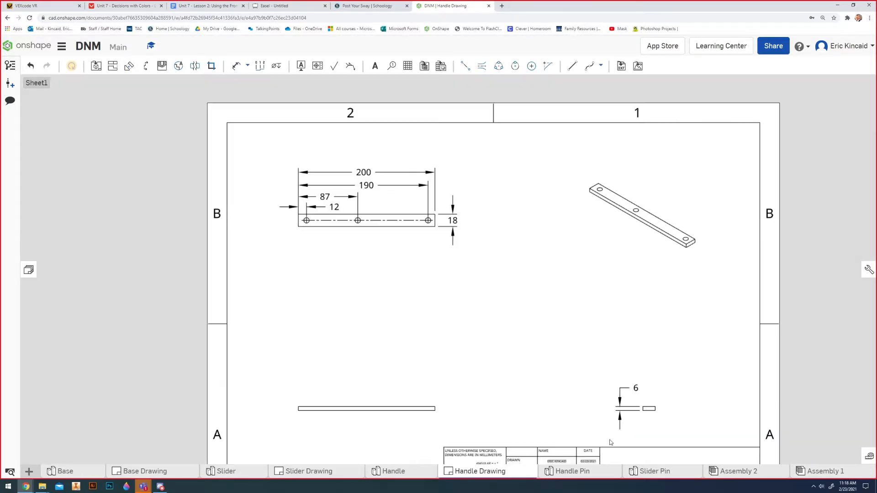
middle_click_drag(556, 439, 548, 416)
scroll(541, 417, "down", 1)
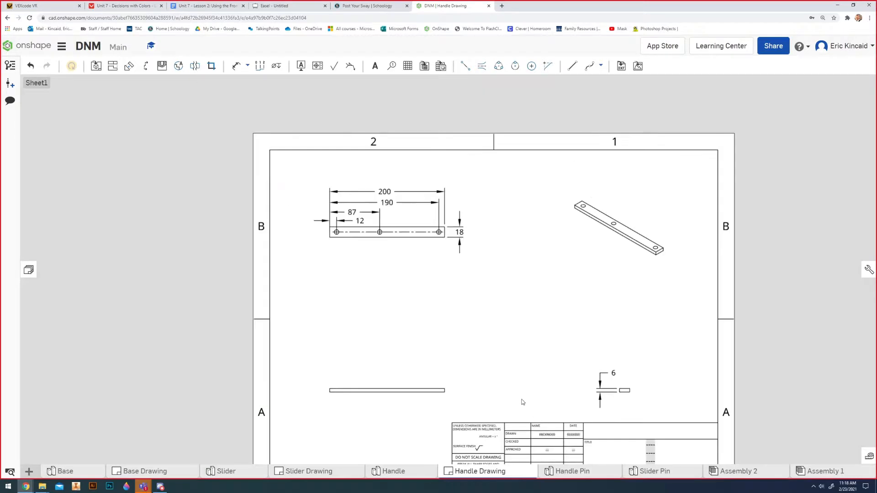
right_click(374, 395)
left_click(424, 183)
right_click(624, 391)
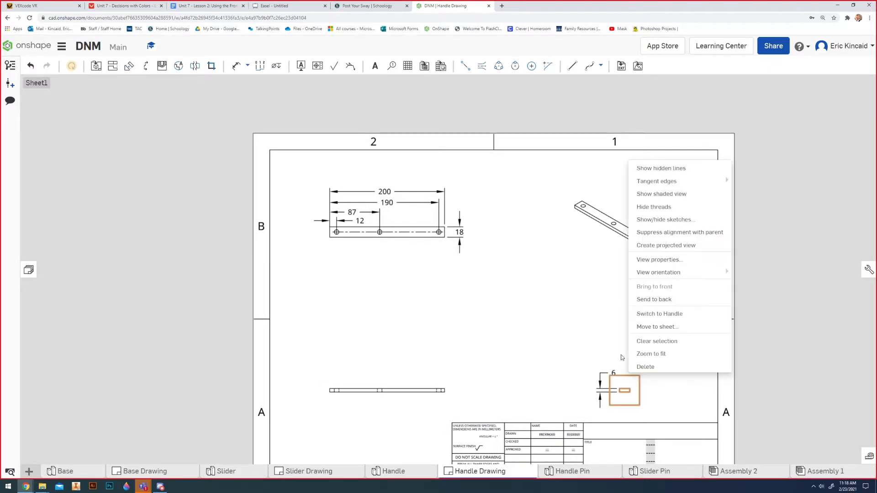
left_click(658, 171)
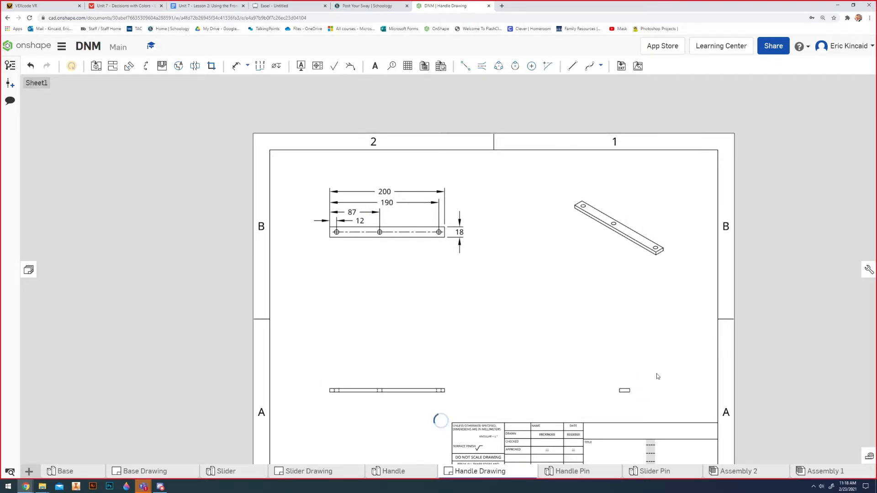
right_click(633, 241)
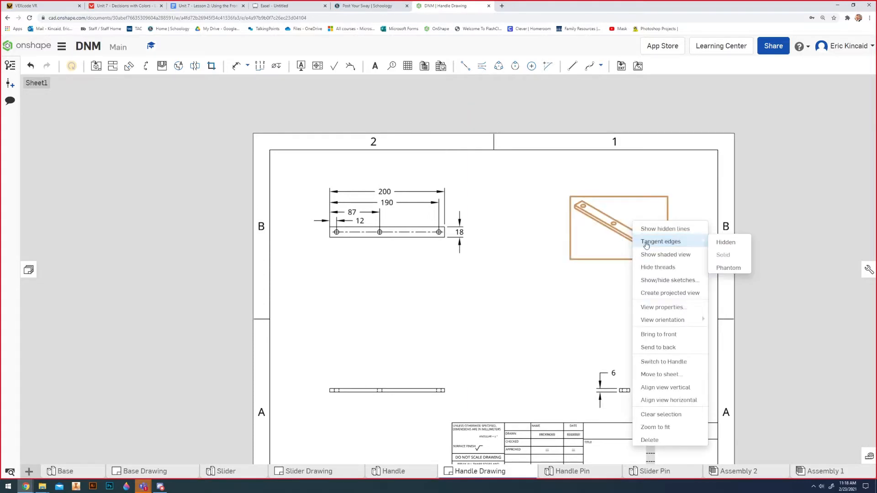
left_click(684, 259)
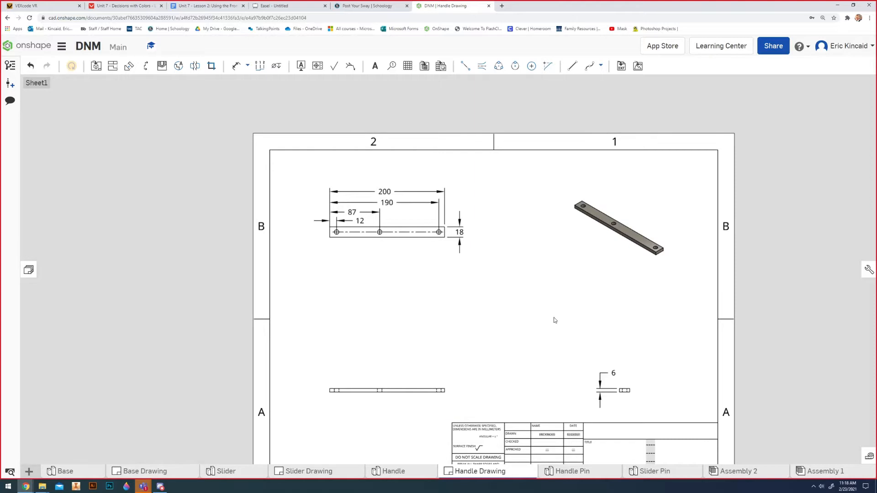
Replace the middle line of the title block's title with Handle.
mouse_move(556, 370)
middle_mouse_down()
mouse_move(558, 320)
mouse_move(528, 246)
middle_mouse_up()
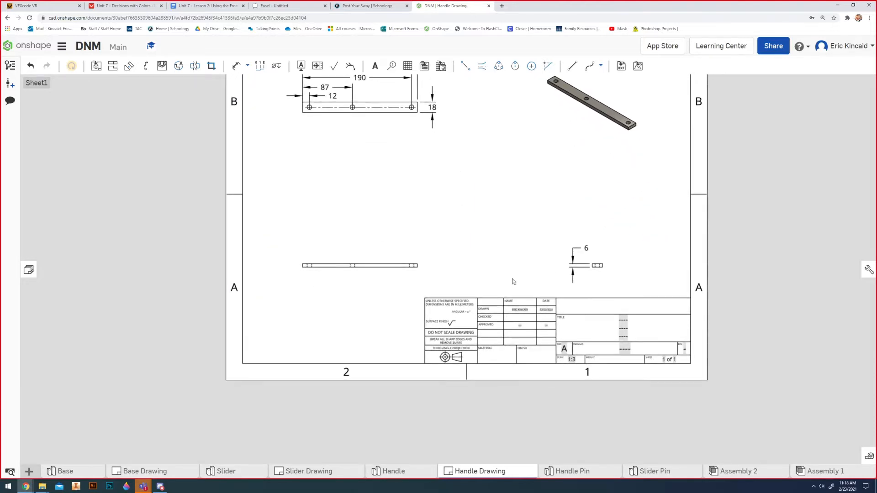
scroll(536, 291, "up", 5)
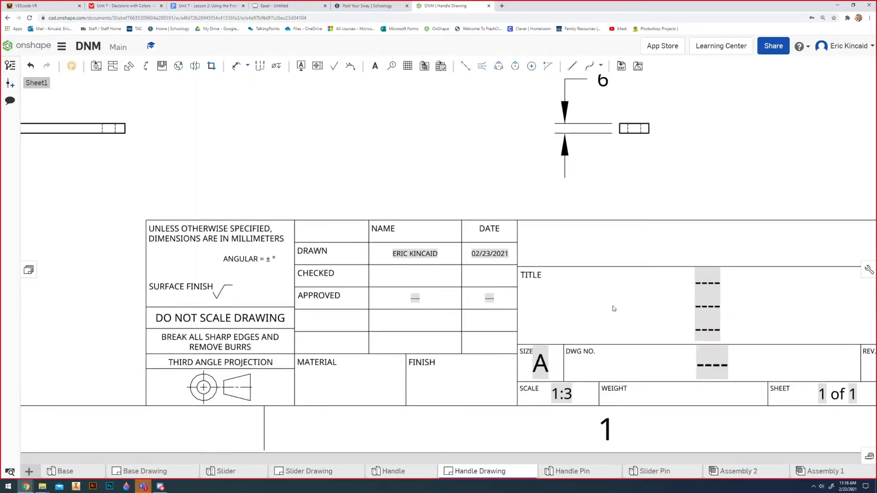
double_click(684, 288)
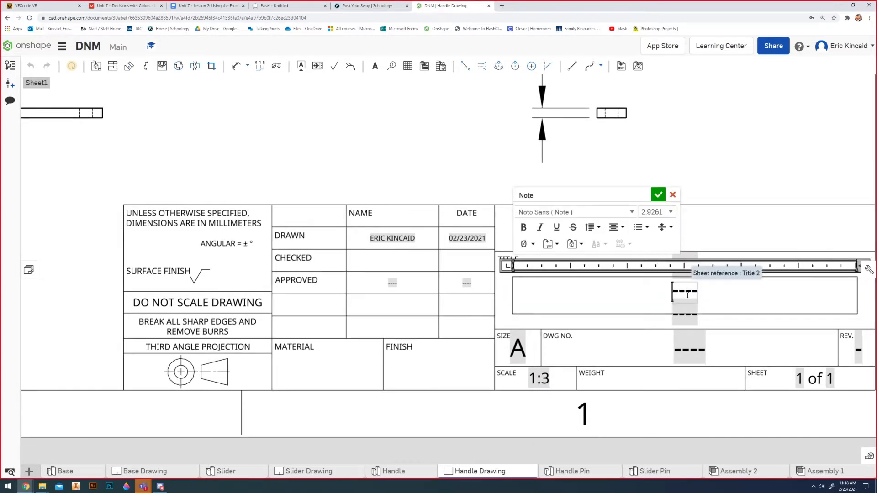
double_click(687, 294)
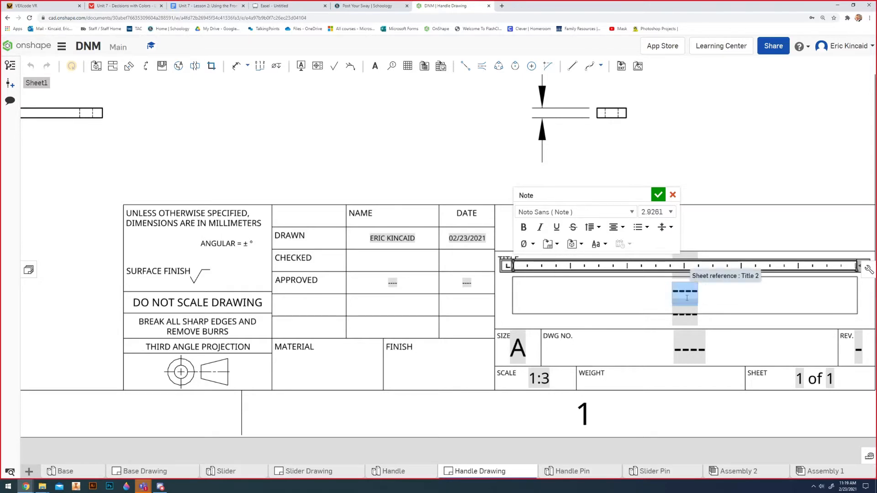
type("s")
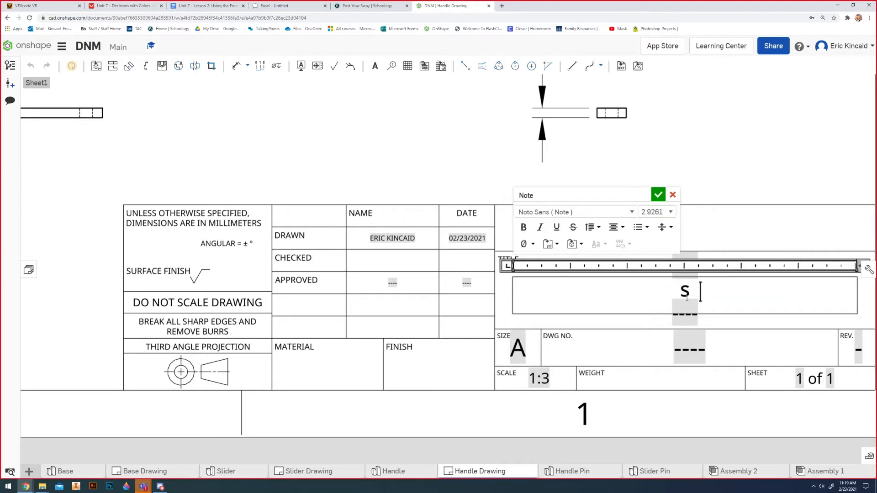
key("BackSpace")
type("h")
key("BackSpace")
type("Handle")
Set the title block's drawing number to 03.
left_click(688, 346)
double_click(689, 344)
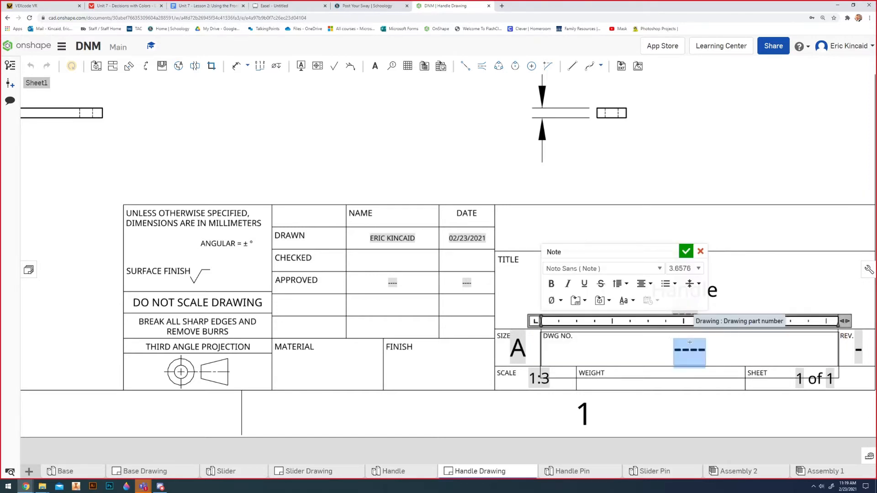
type("03")
key("Return")
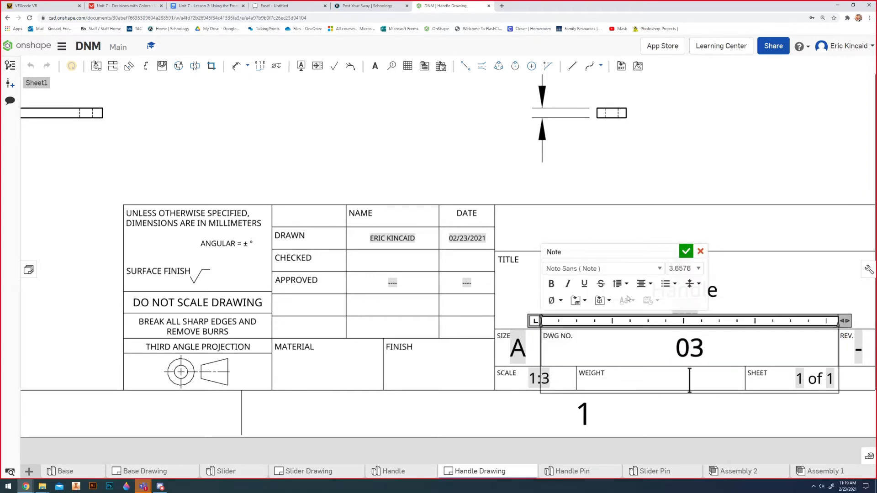
left_click(355, 292)
Fill in the title block with Wood as the material and Gray as the finish.
double_click(322, 371)
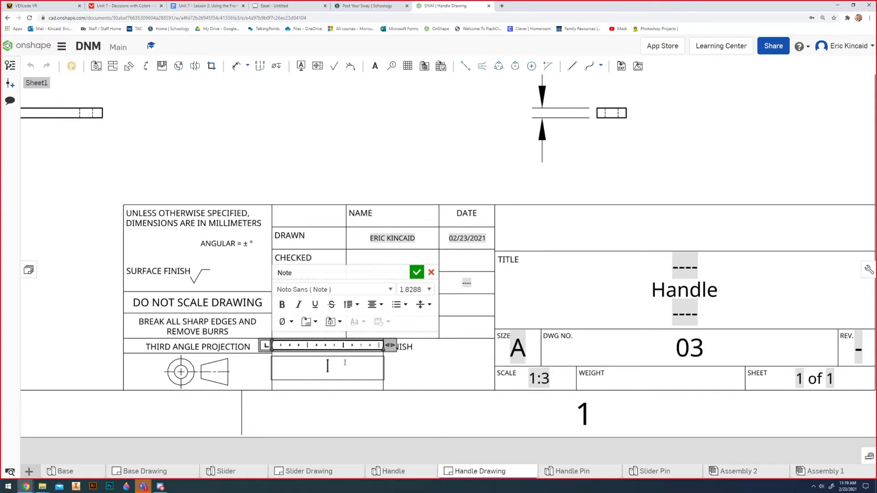
type("Wood")
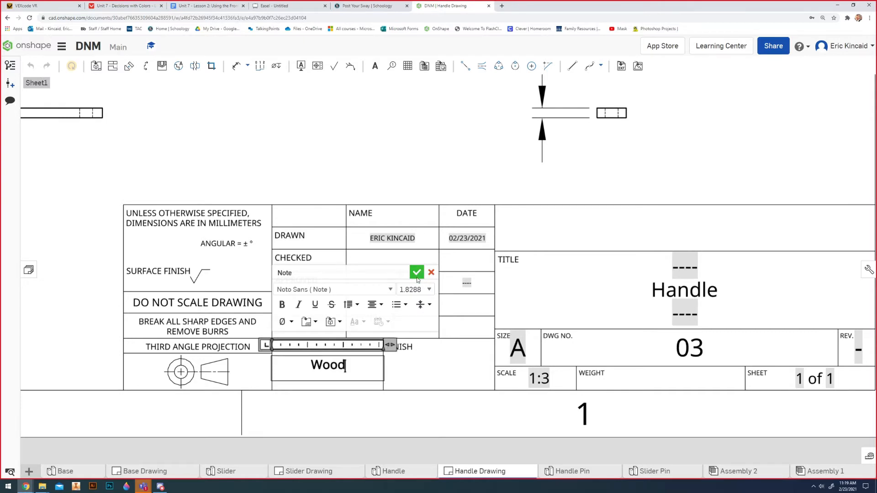
left_click(417, 272)
double_click(417, 372)
type("Gra")
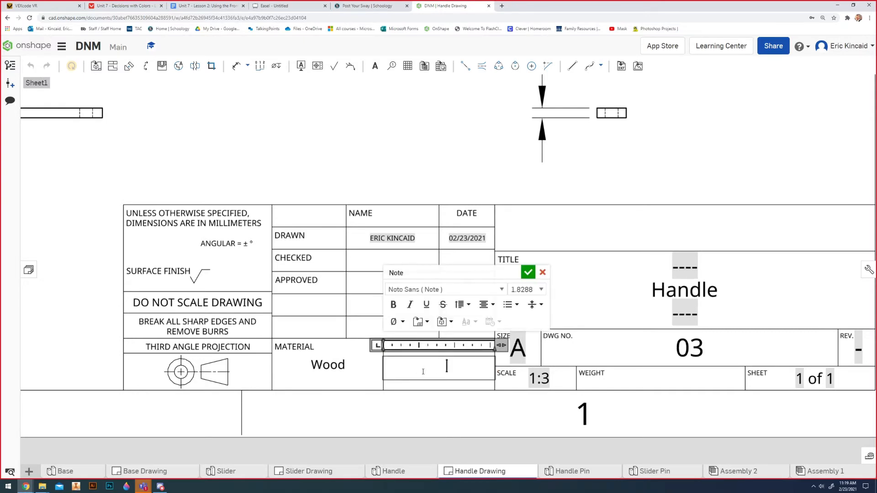
type("y")
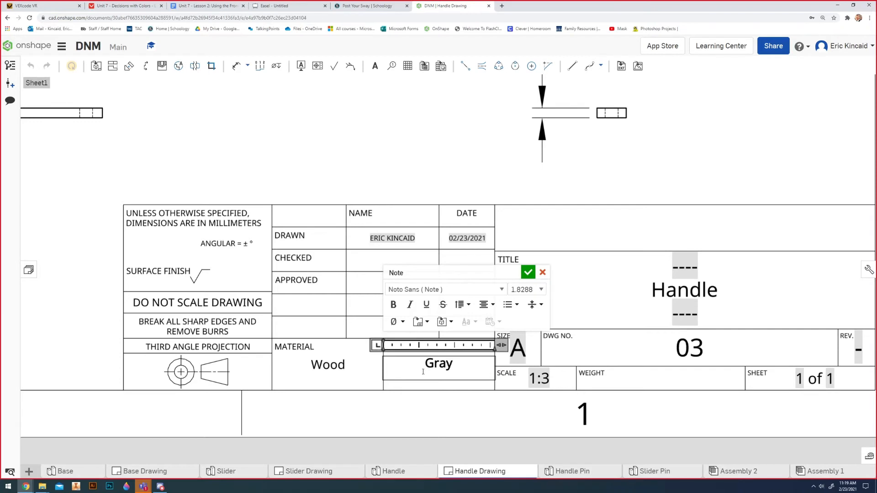
left_click(528, 272)
scroll(556, 281, "down", 6)
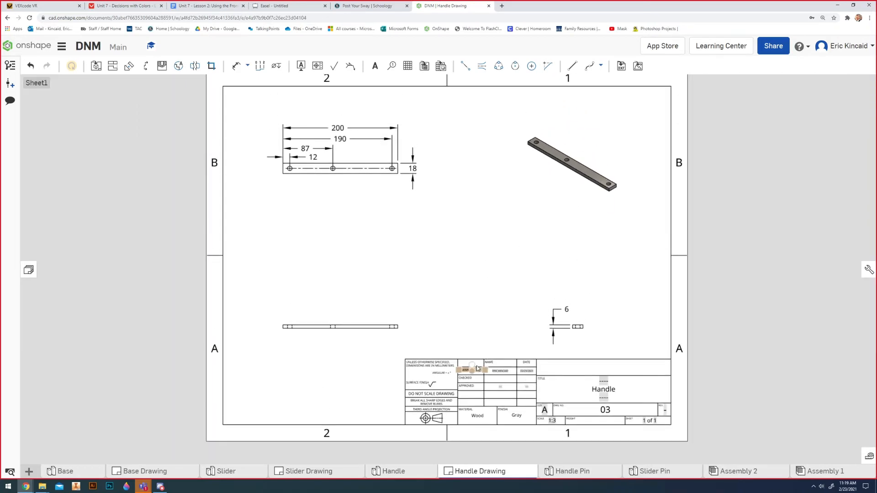